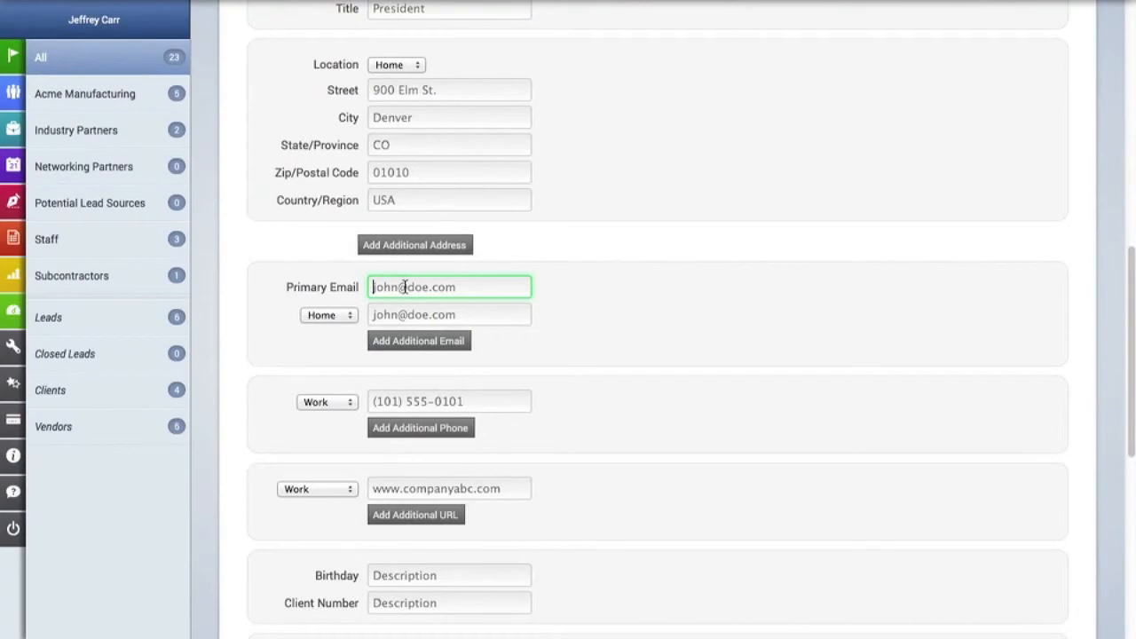
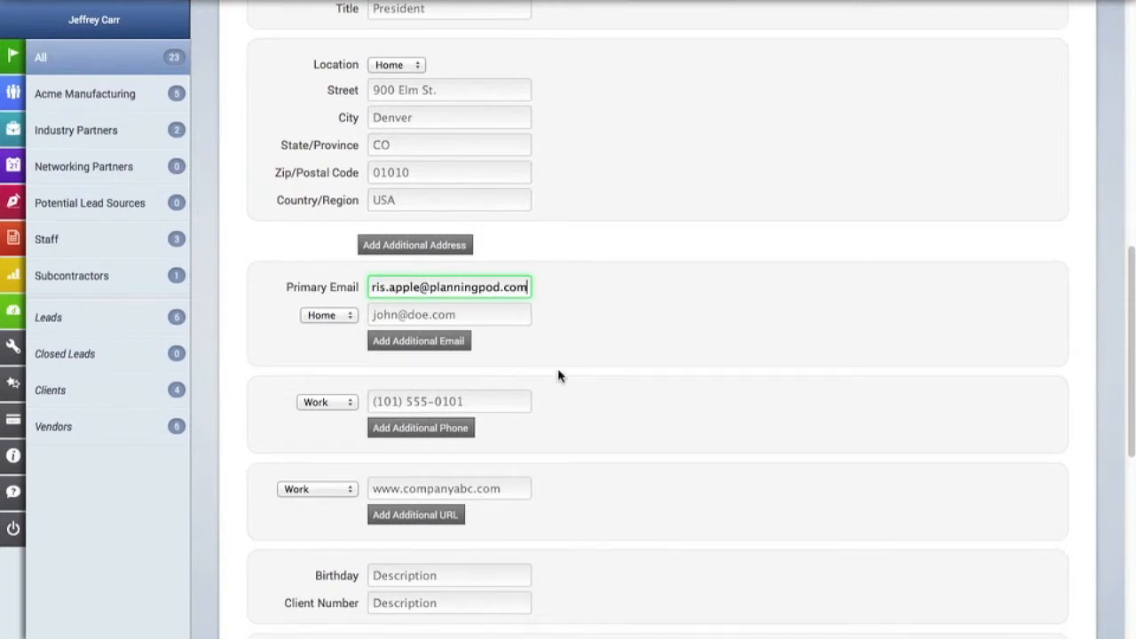
Enter the contact's email address in the Primary Email field
scroll(558, 375, "up", 10)
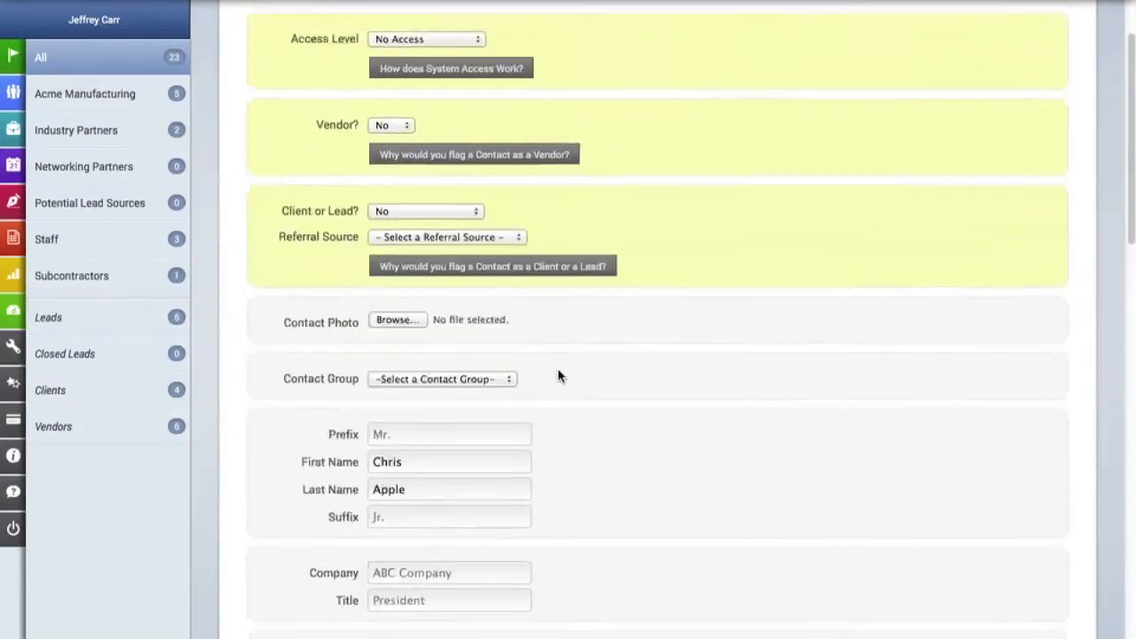
Make the contact a lead at Qualified Lead stage, referral Contact/Networking, potential revenue 24000.00
scroll(558, 375, "up", 2)
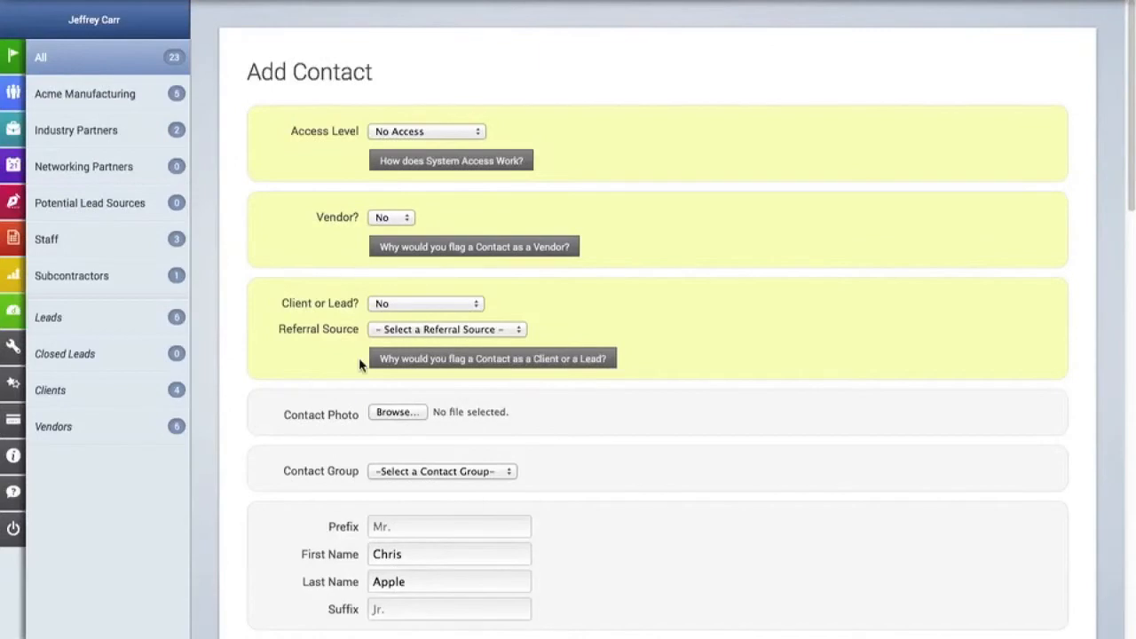
left_click(439, 305)
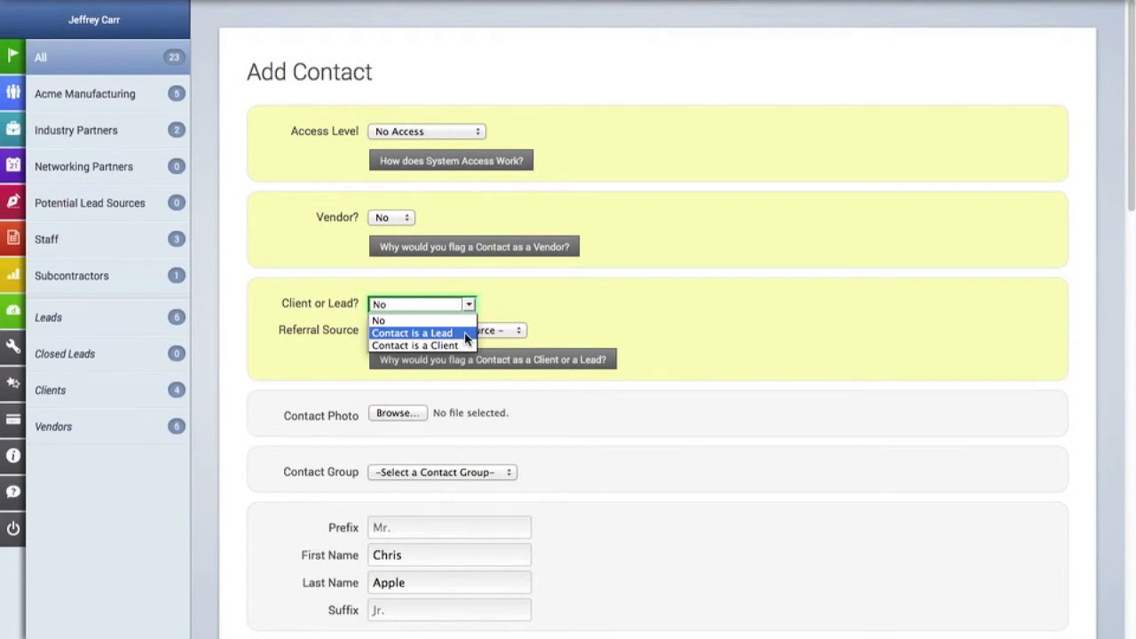
left_click(462, 332)
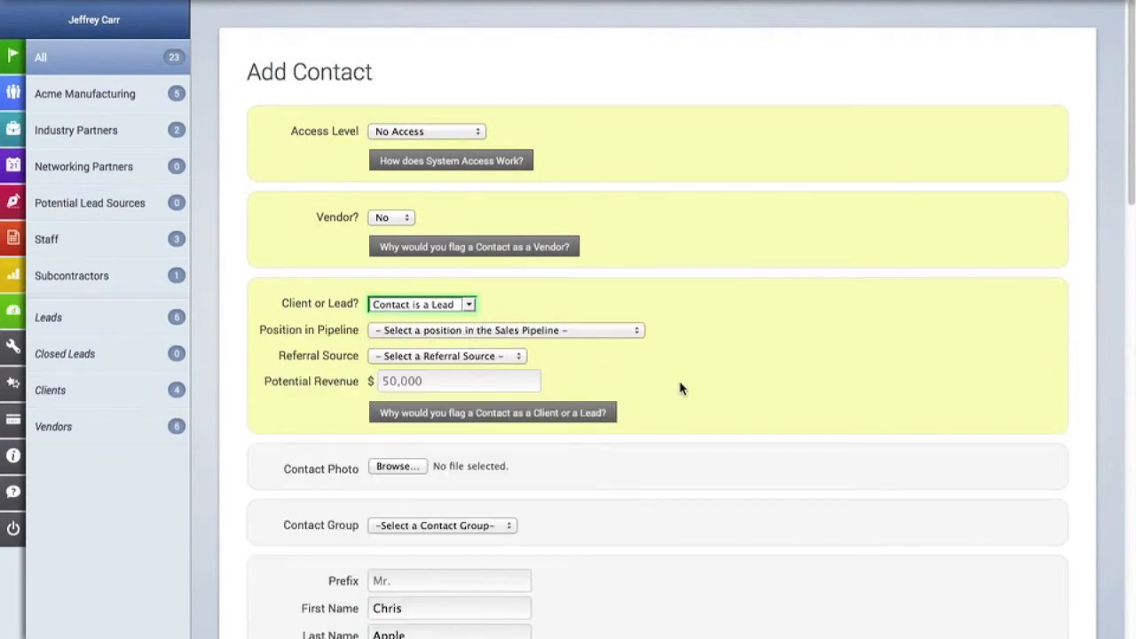
left_click(571, 331)
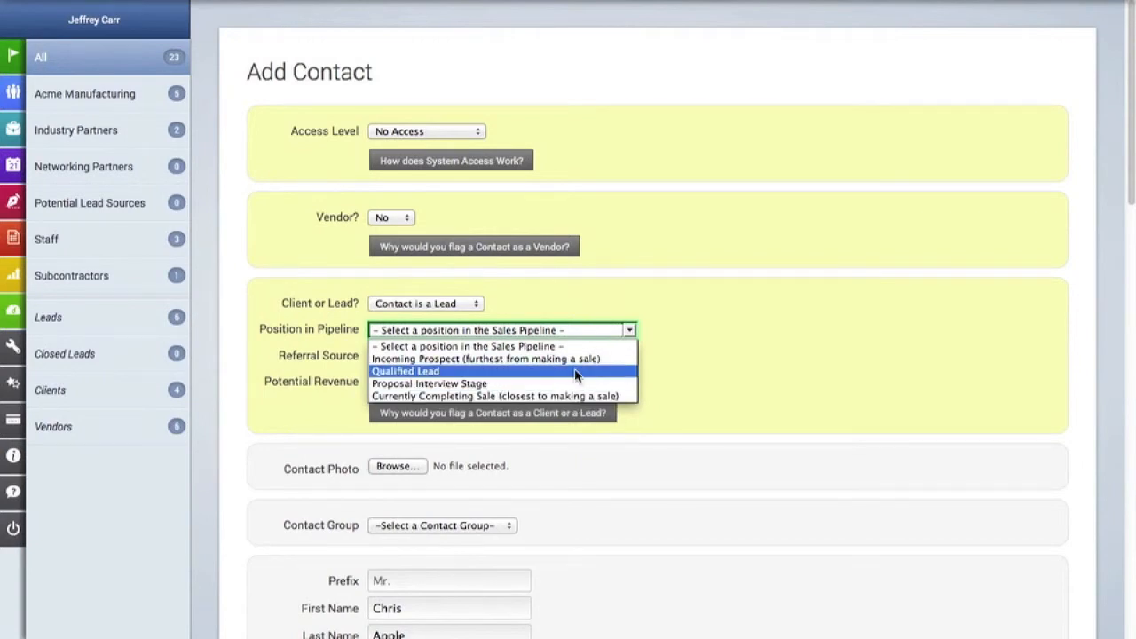
left_click(575, 372)
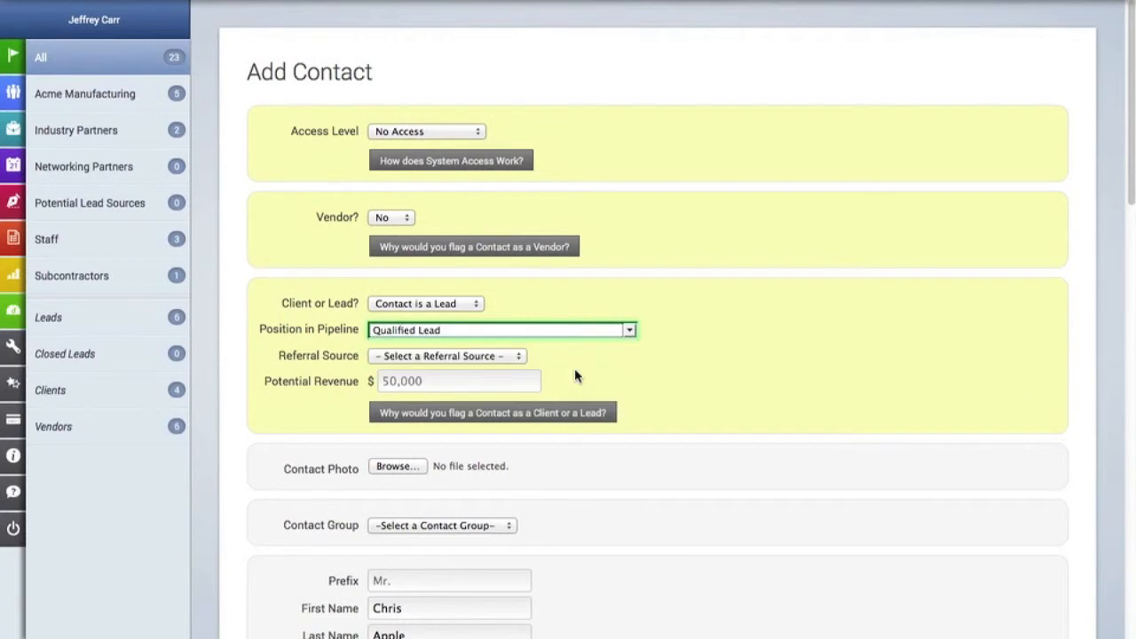
left_click(479, 356)
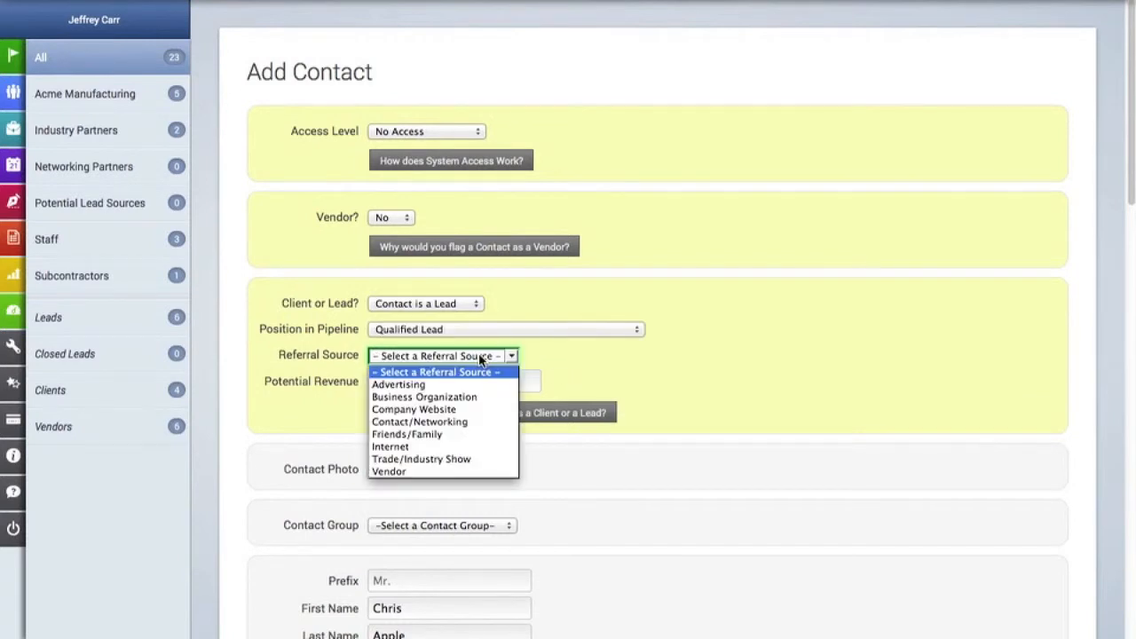
left_click(481, 423)
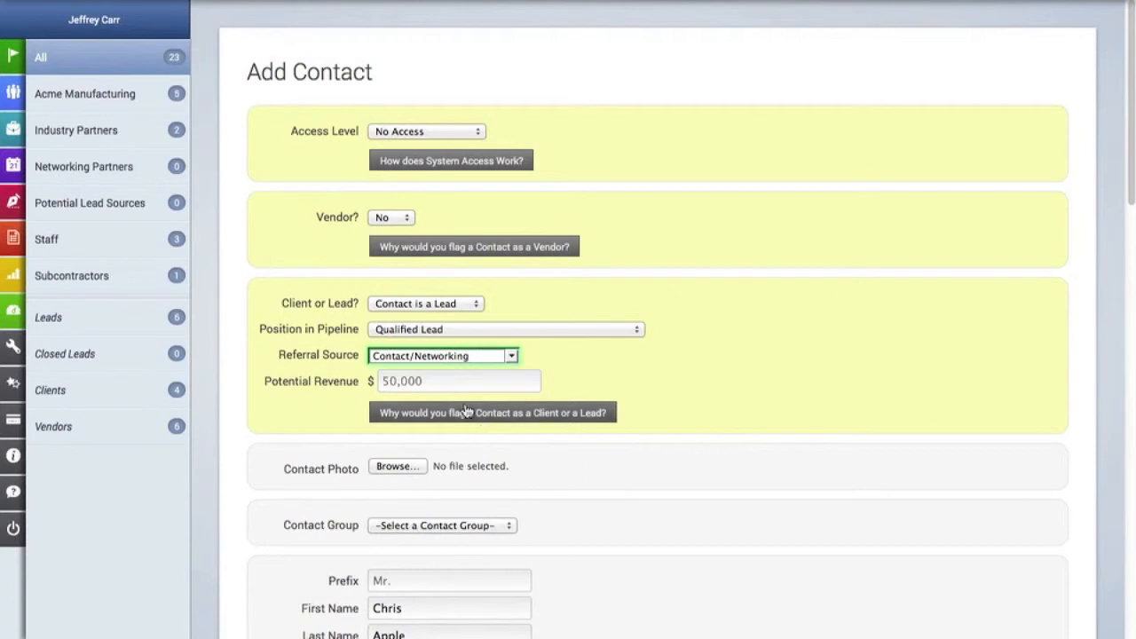
left_click(406, 381)
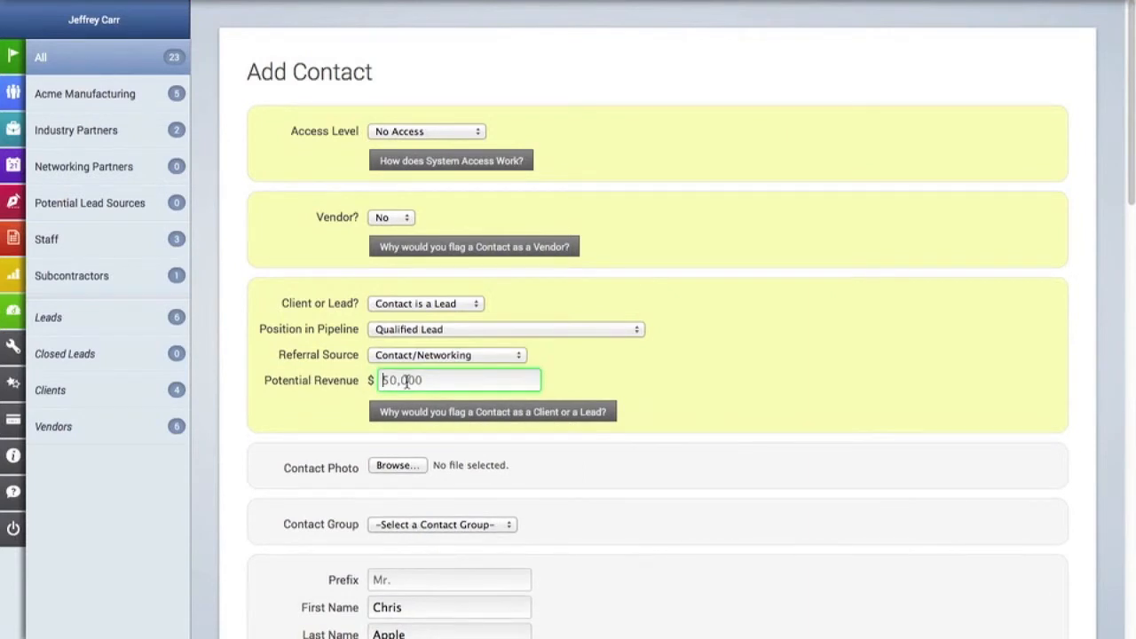
type("24000.00")
scroll(592, 355, "down", 15)
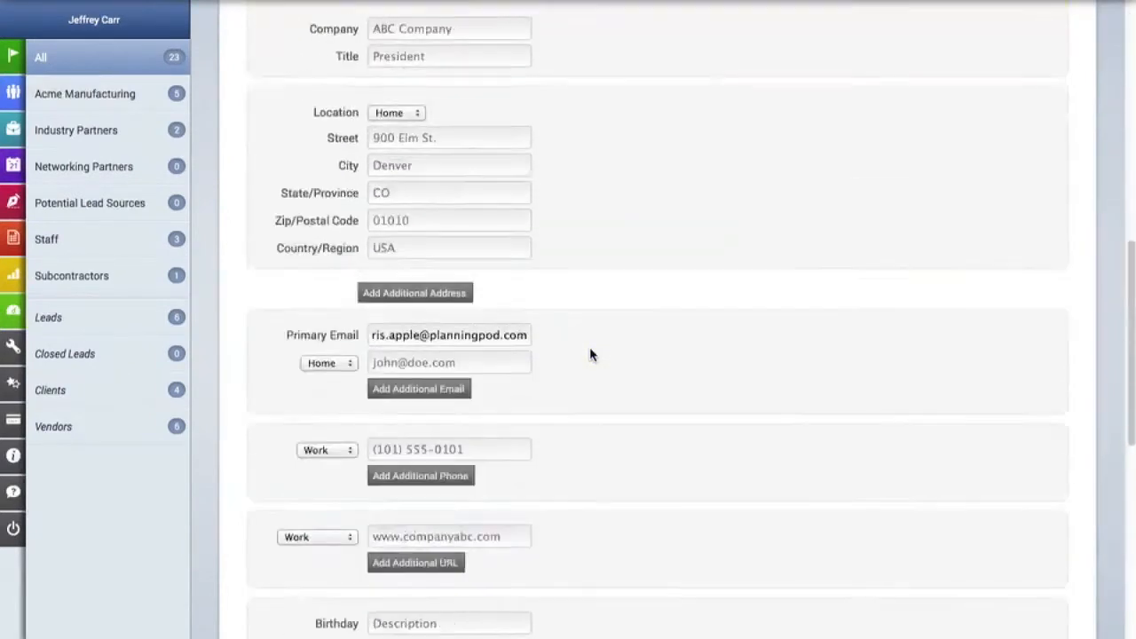
Save the new lead and open its details from the Contacts list
left_click(955, 563)
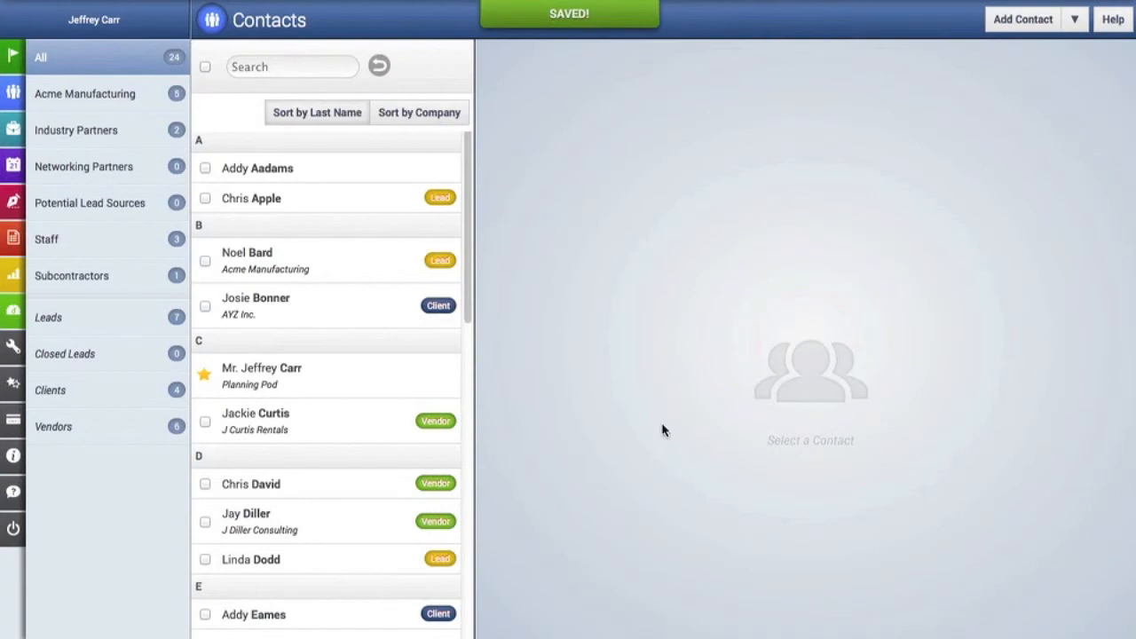
left_click(281, 196)
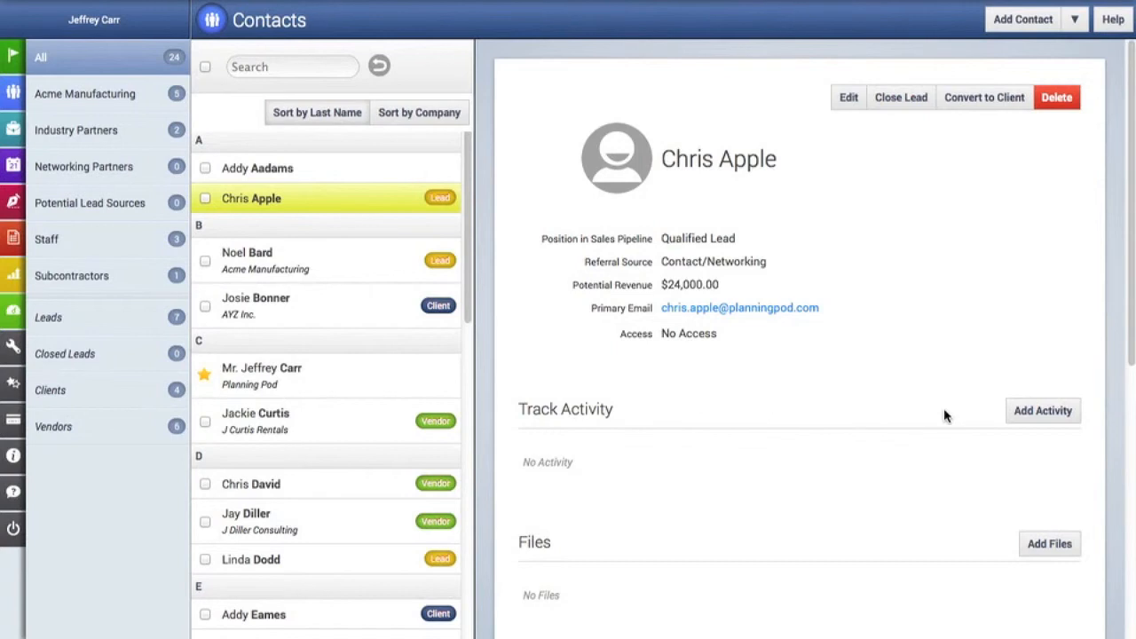
Start a new activity for the lead with subject 'Send prospect a proposal'
left_click(1035, 419)
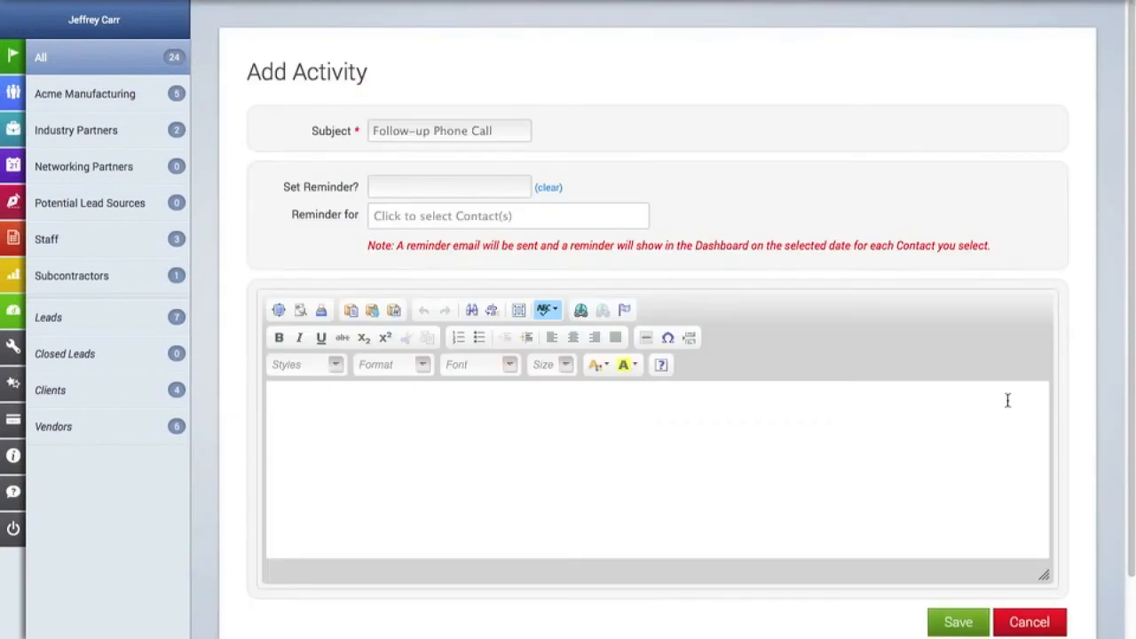
left_click(429, 135)
type("Send prospect")
type(" prosp")
key("BackSpace")
key("BackSpace")
key("BackSpace")
key("BackSpace")
type("proposal")
Set the activity reminder to 10/08/2013 for the user
left_click(413, 183)
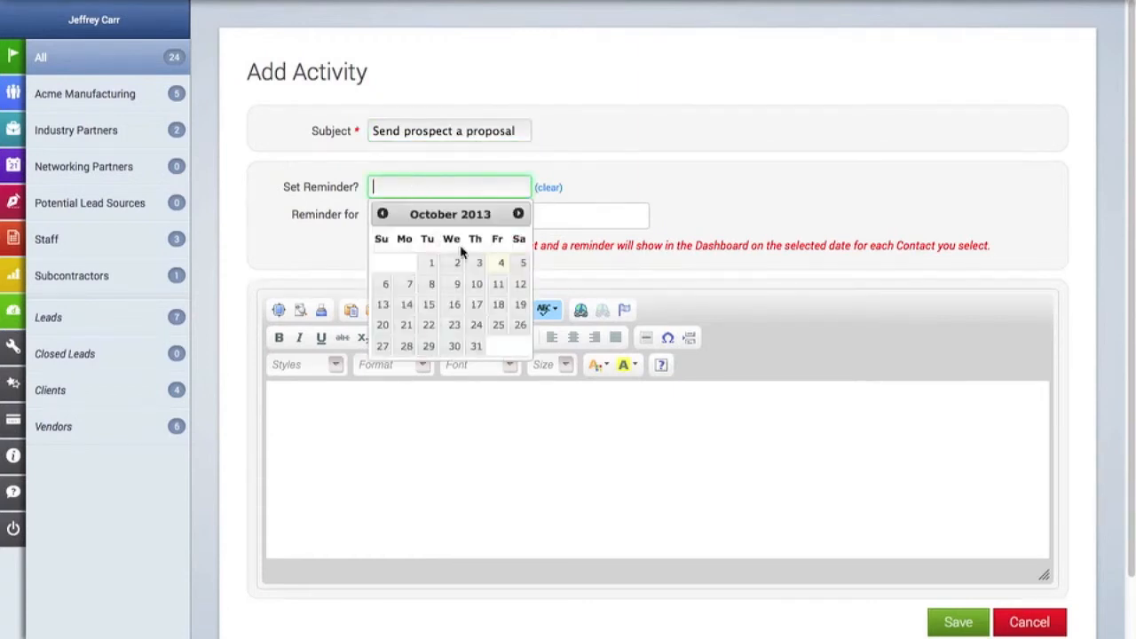
left_click(431, 283)
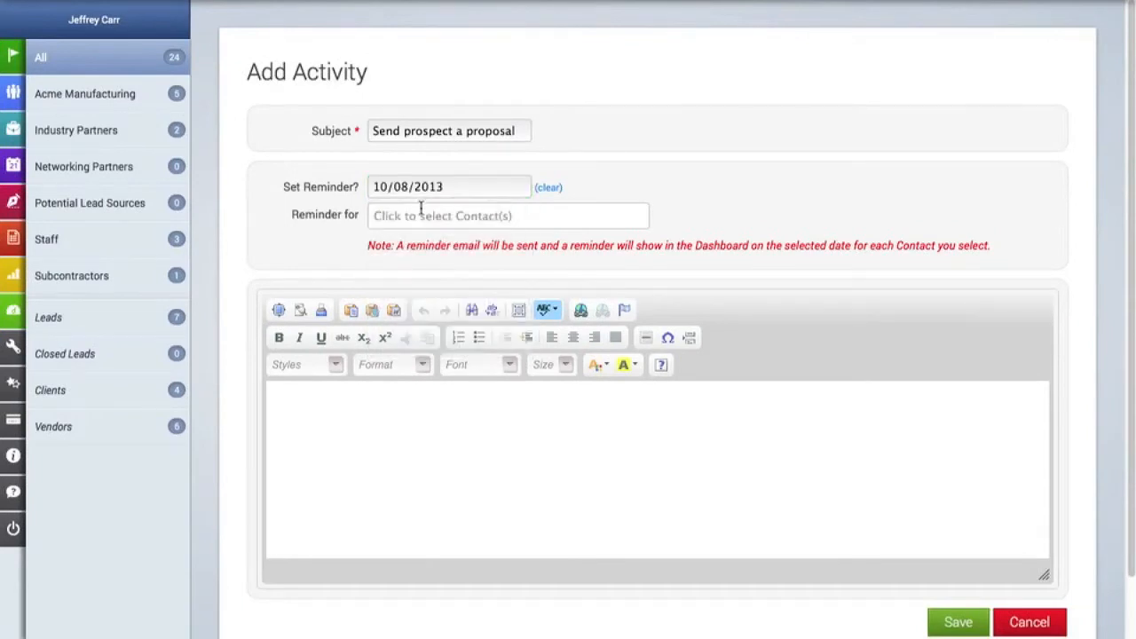
left_click(501, 224)
left_click(454, 240)
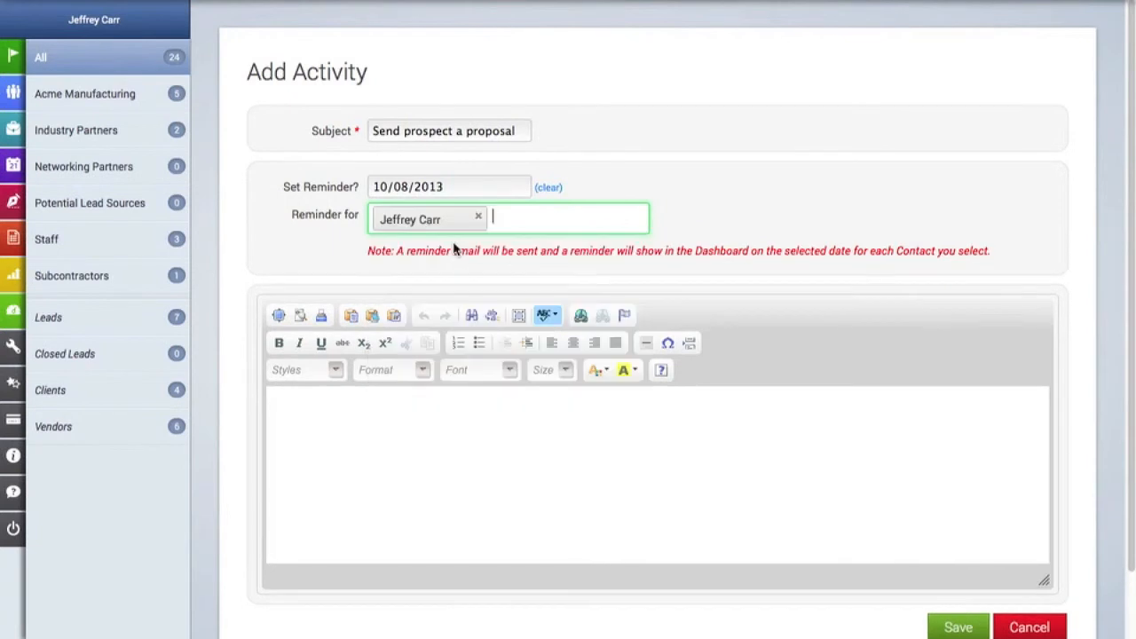
Add the note 'Make sure to include information about different venues and destination events'
left_click(430, 428)
type("Make sure to include infromatio")
key("BackSpace")
key("BackSpace")
key("BackSpace")
key("BackSpace")
type("ormation about differn")
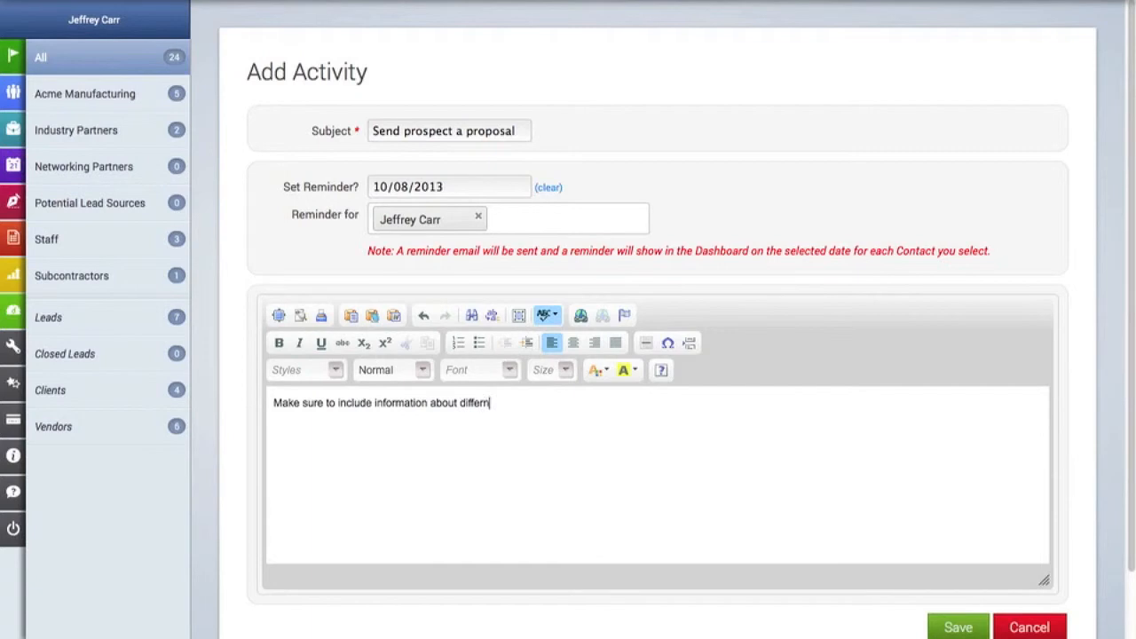
key("BackSpace")
type("ent venues and destination")
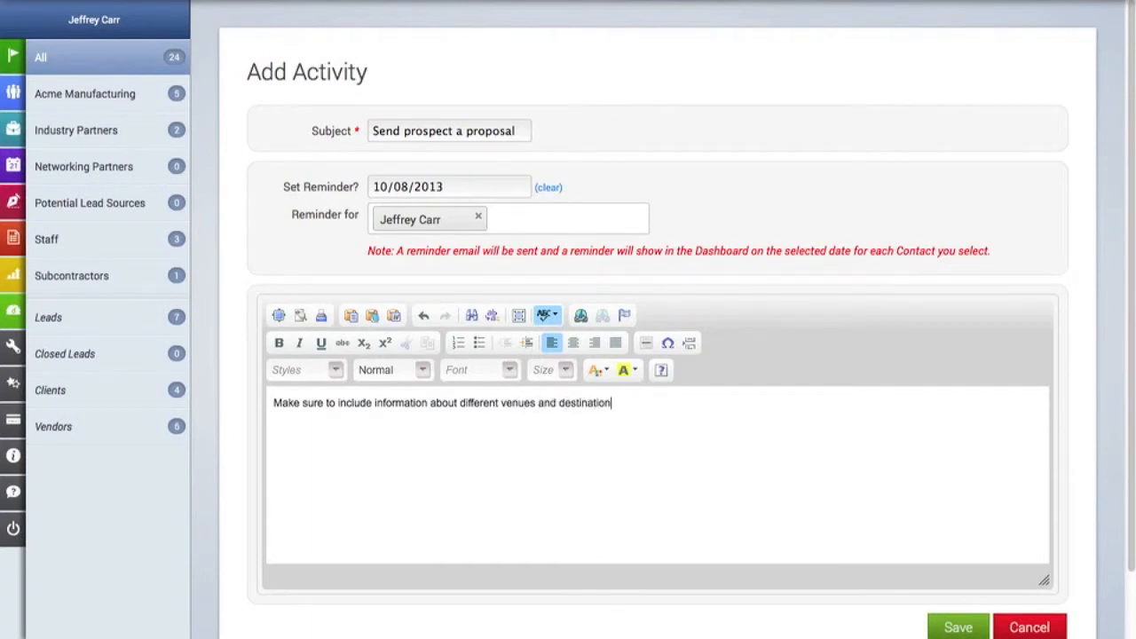
type(" eents")
key("BackSpace")
key("BackSpace")
key("BackSpace")
key("BackSpace")
type("ve")
scroll(778, 565, "down", 2)
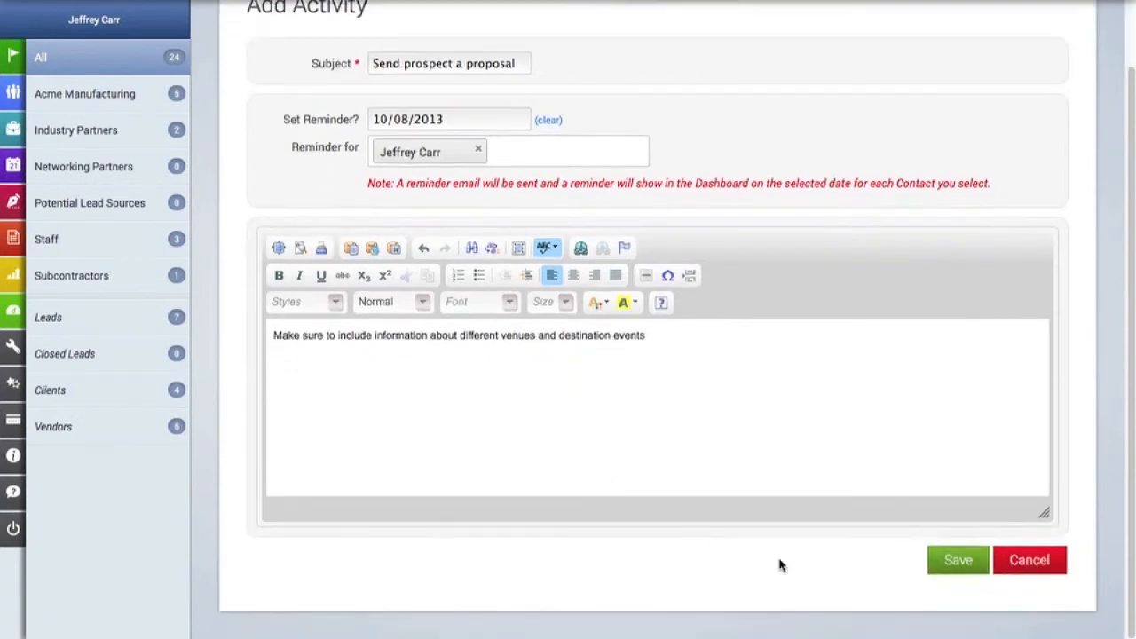
Save the 'Send prospect a proposal' activity
left_click(961, 561)
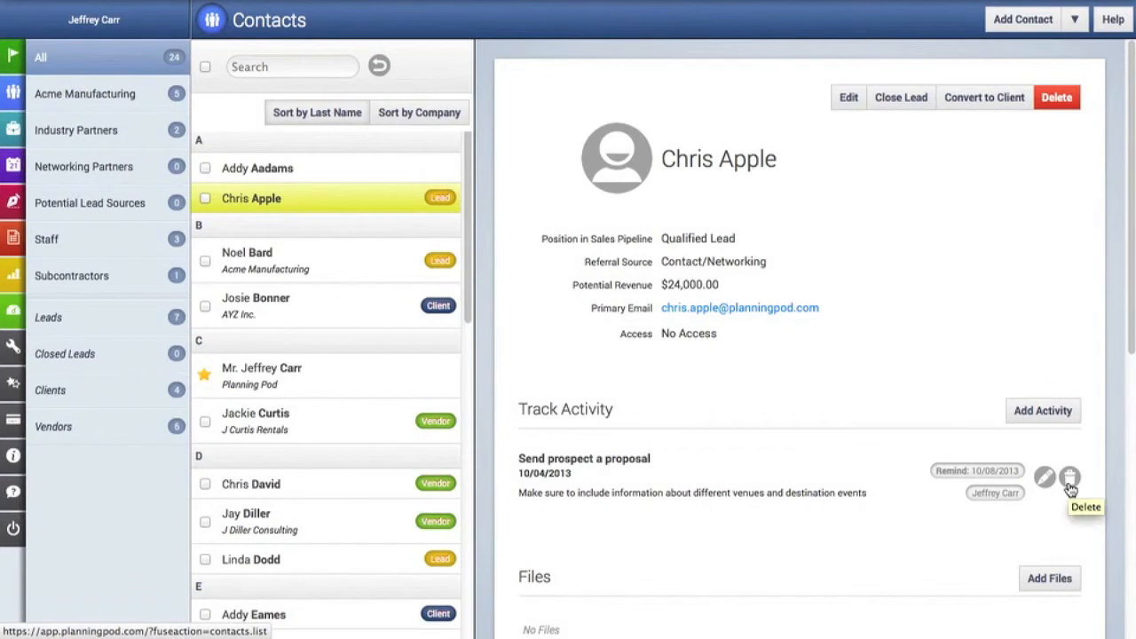
Add another activity with subject 'Follow up with prospect via phone call'
left_click(1064, 414)
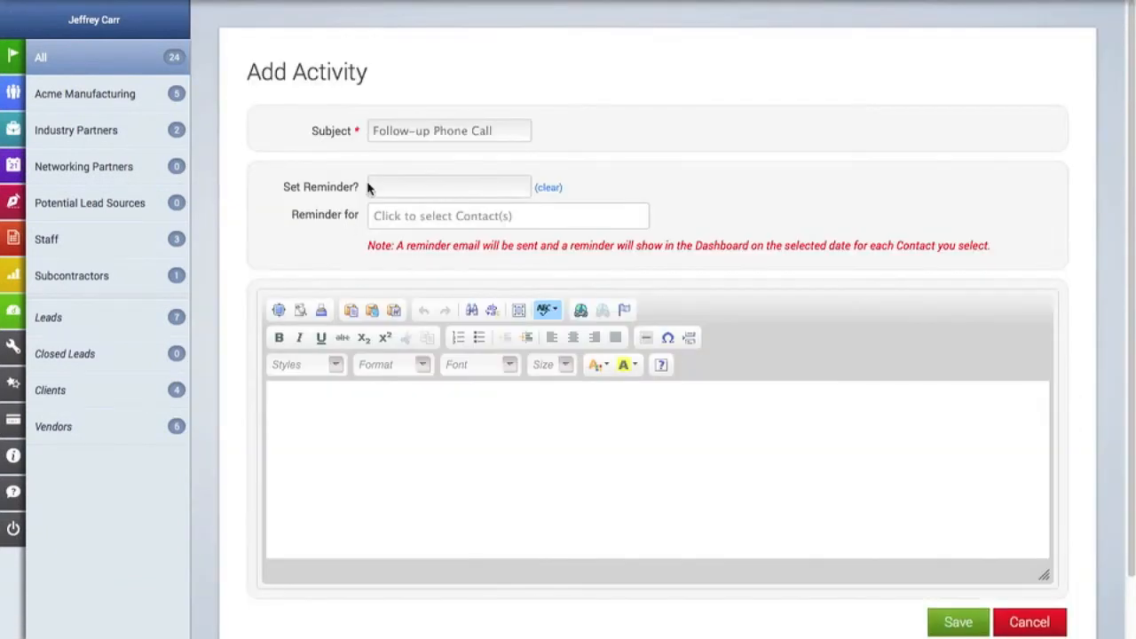
left_click(406, 132)
type("Fojllow")
key("BackSpace")
key("BackSpace")
key("BackSpace")
key("BackSpace")
key("BackSpace")
key("BackSpace")
type("llow")
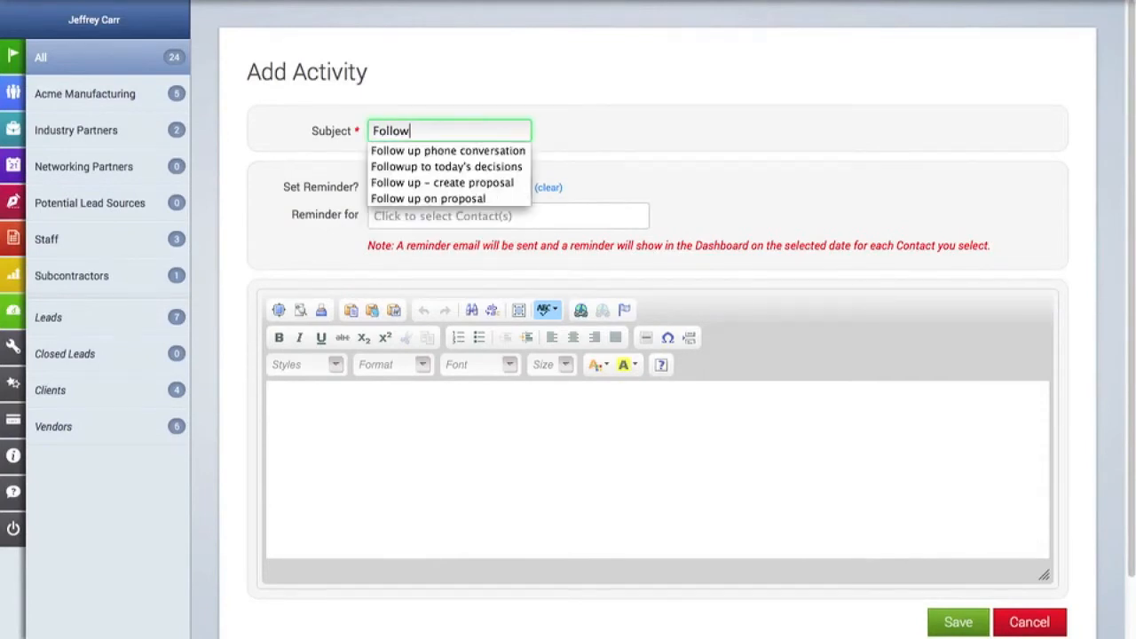
type(" up with prospe")
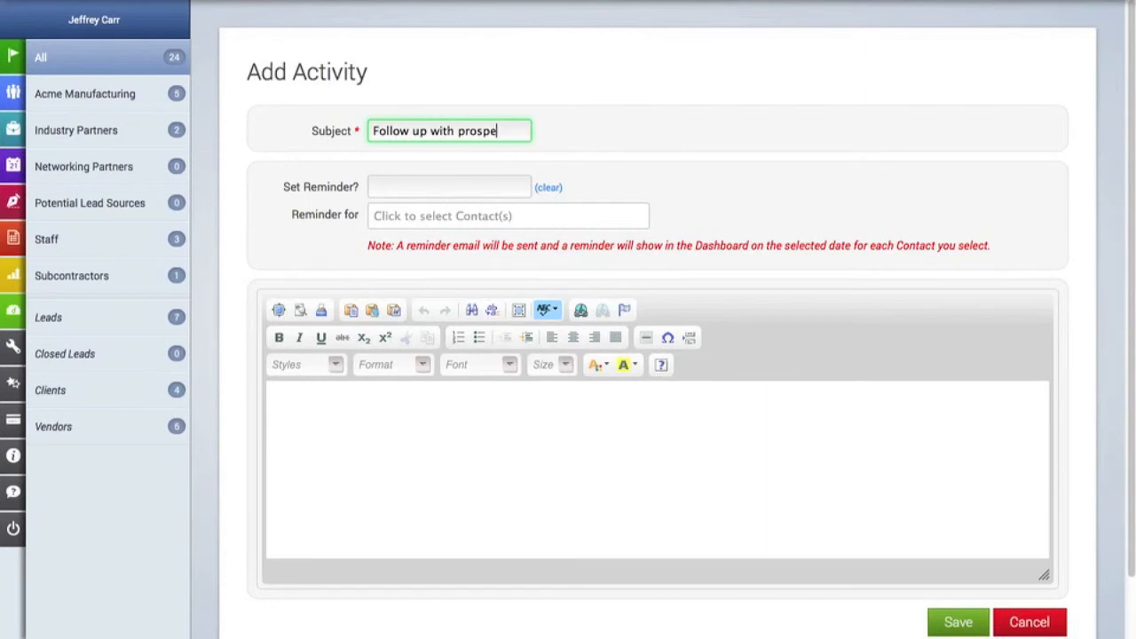
type("ct via phone call")
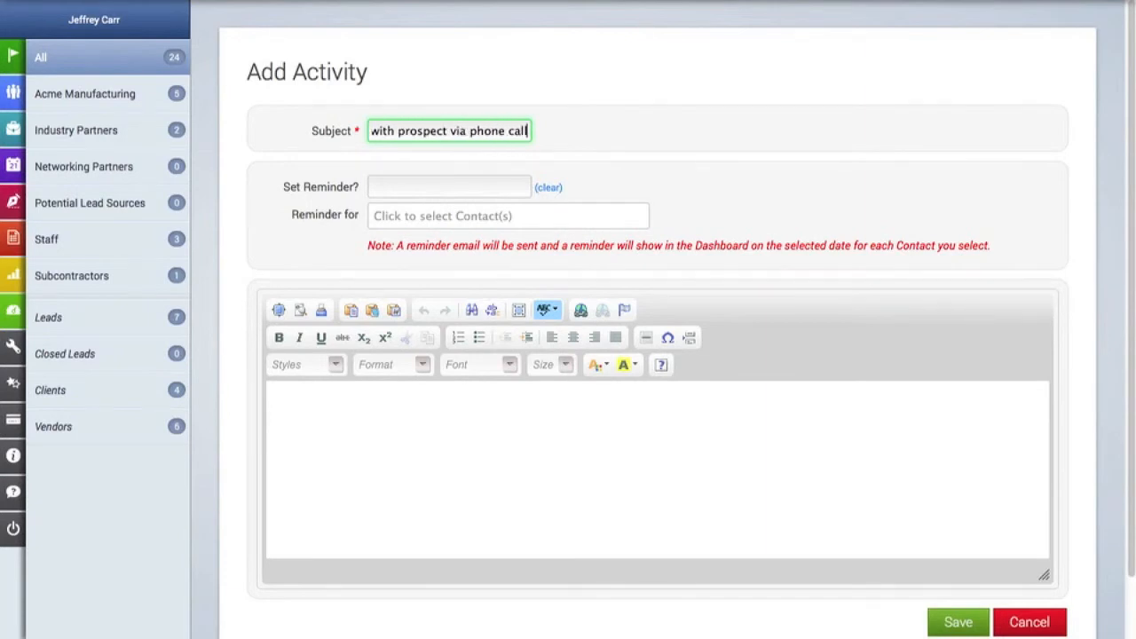
Set its reminder to 10/15/2013 for the account owner and save the activity
left_click(407, 187)
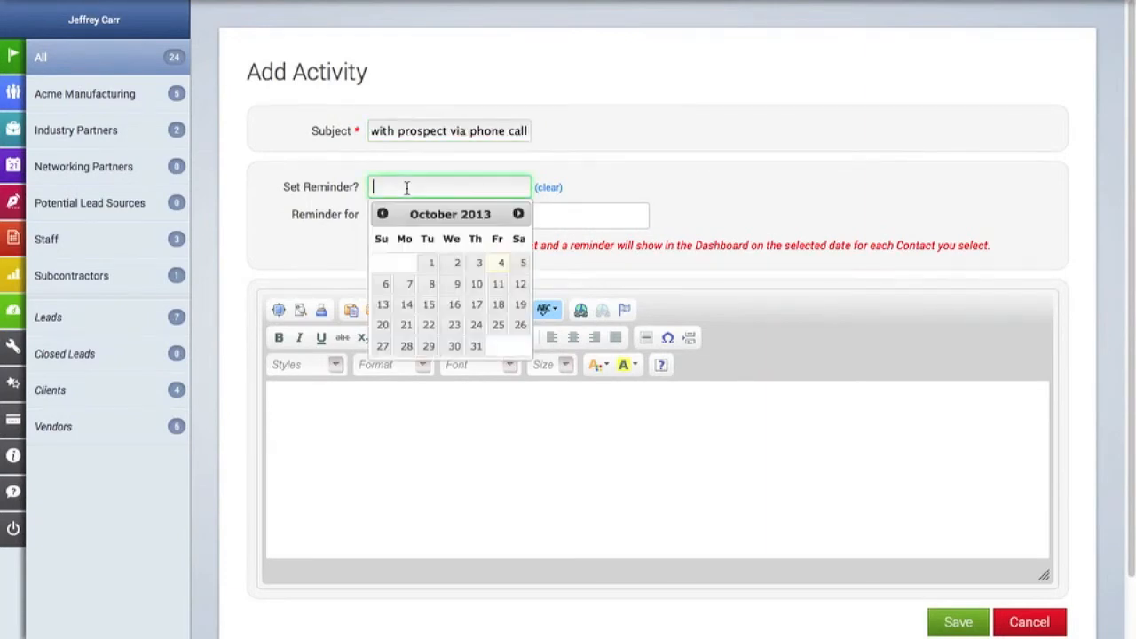
left_click(431, 310)
left_click(436, 214)
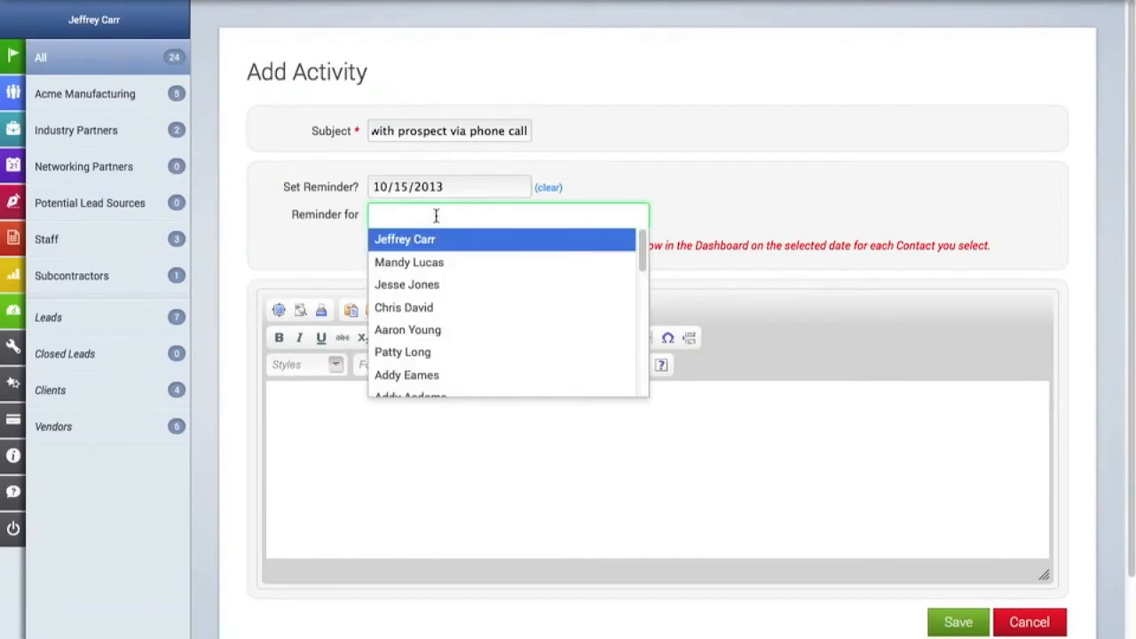
left_click(433, 240)
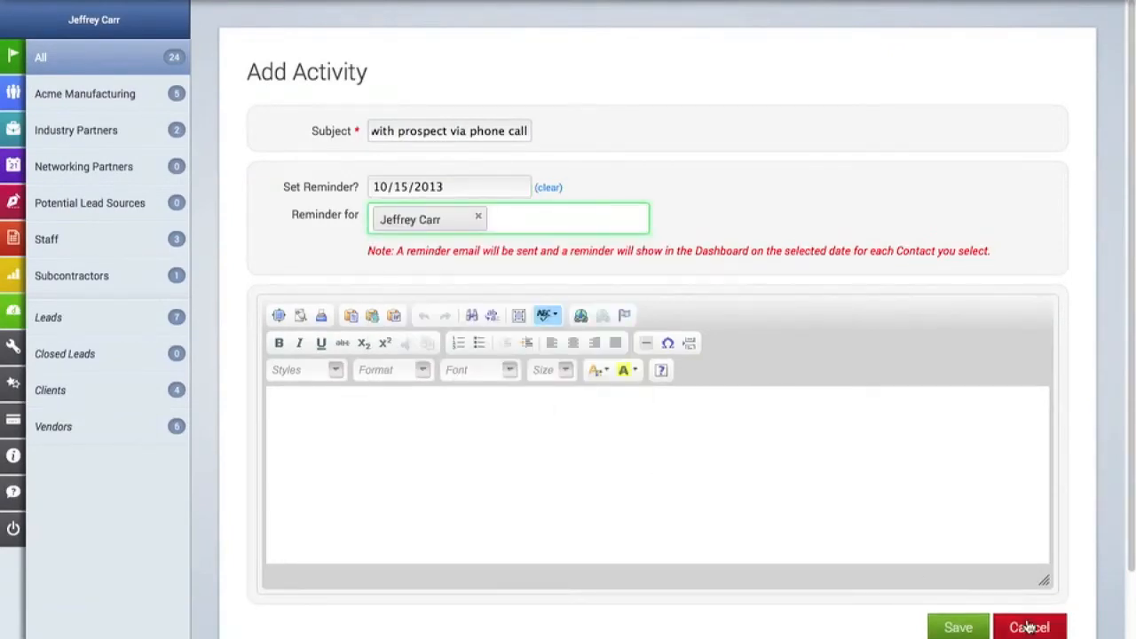
left_click(963, 626)
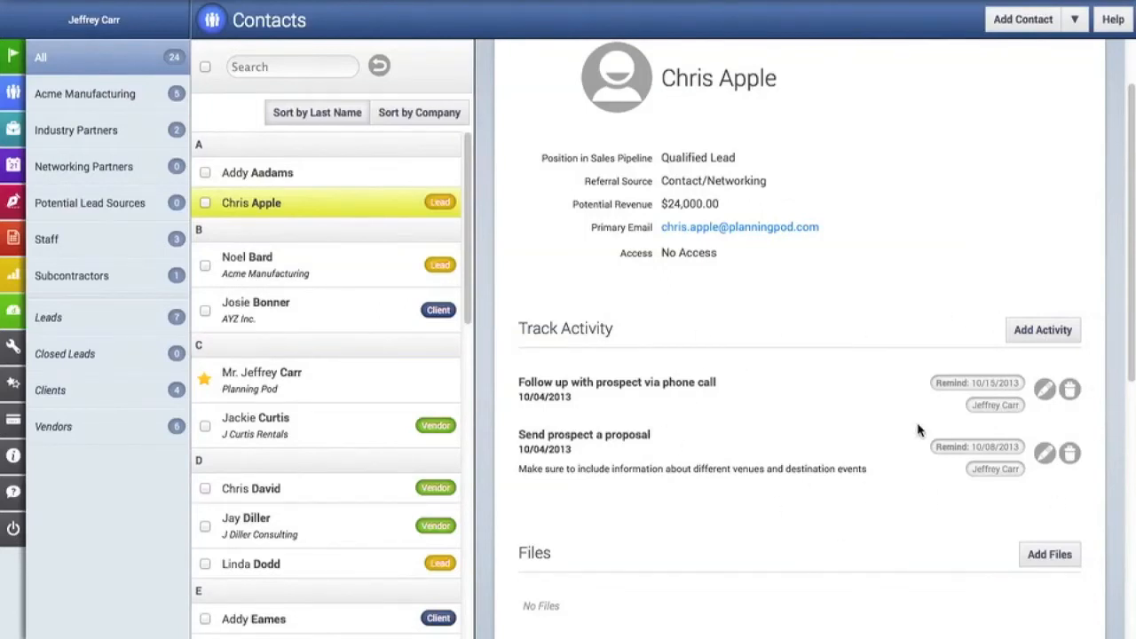
Show the Daily Review for the next 30 days and open the lead from its proposal reminder
scroll(918, 430, "up", 2)
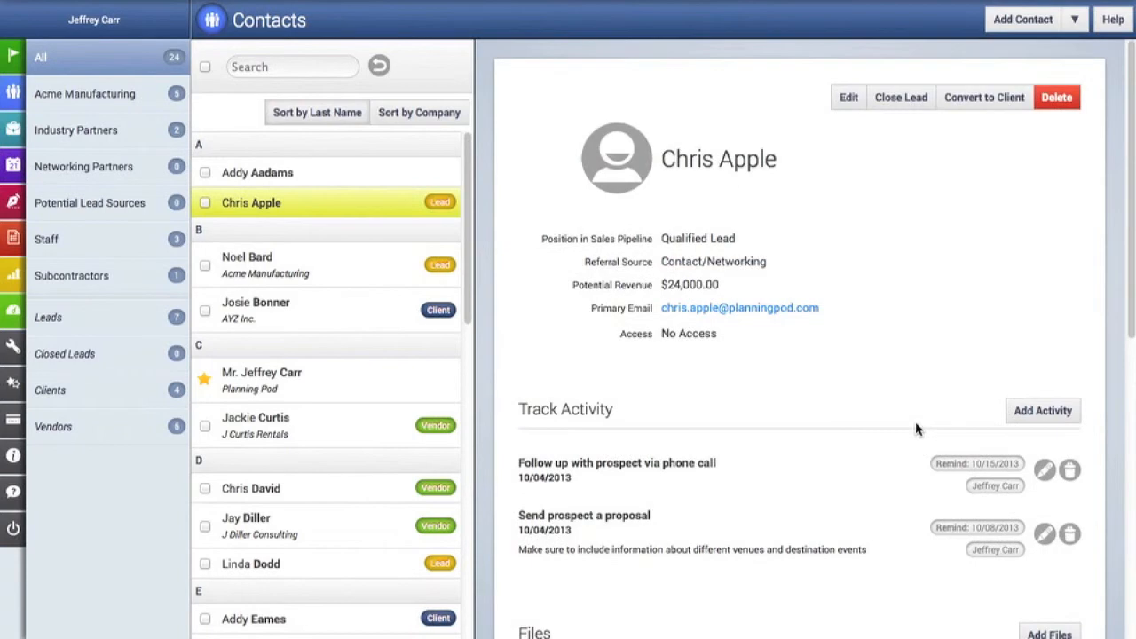
mouse_move(10, 71)
left_click(13, 60)
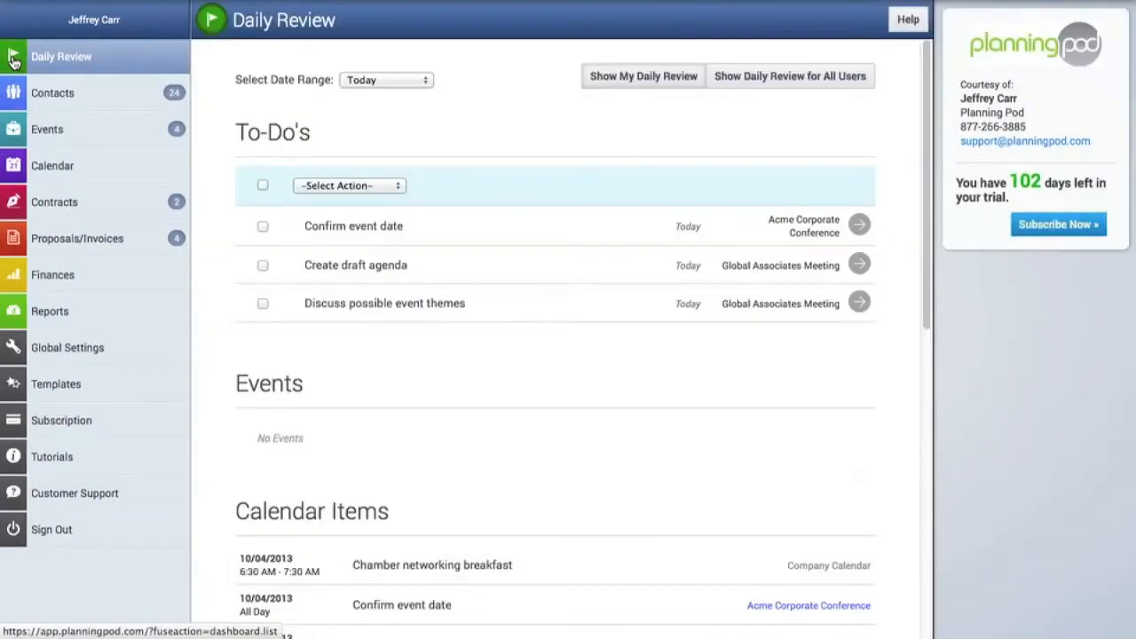
left_click(396, 82)
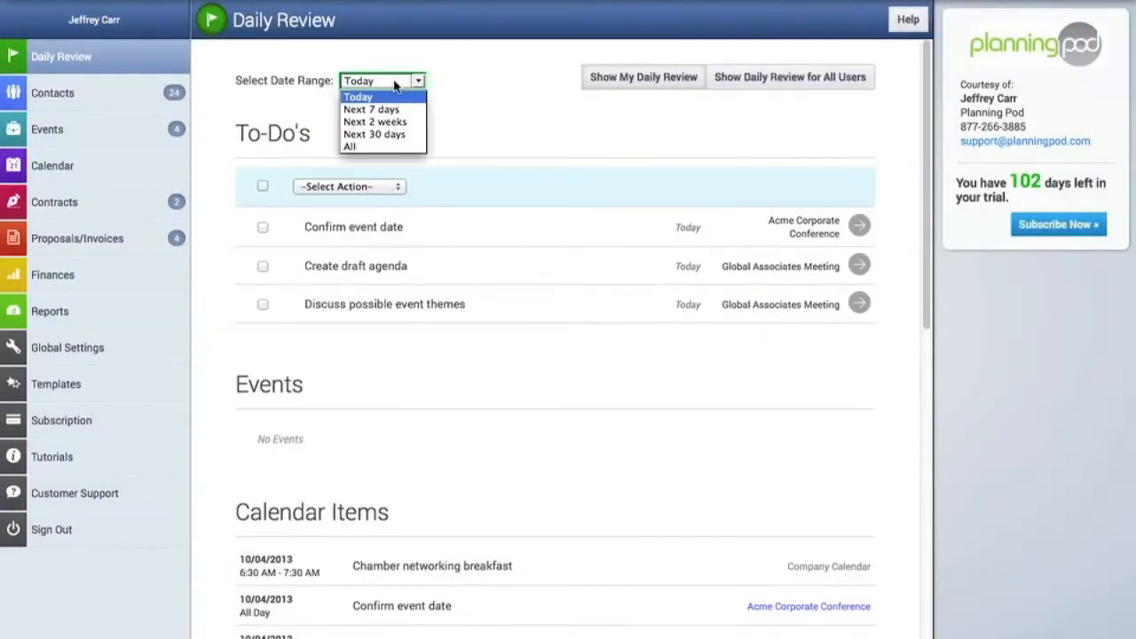
left_click(386, 134)
scroll(388, 268, "down", 1)
scroll(387, 268, "down", 15)
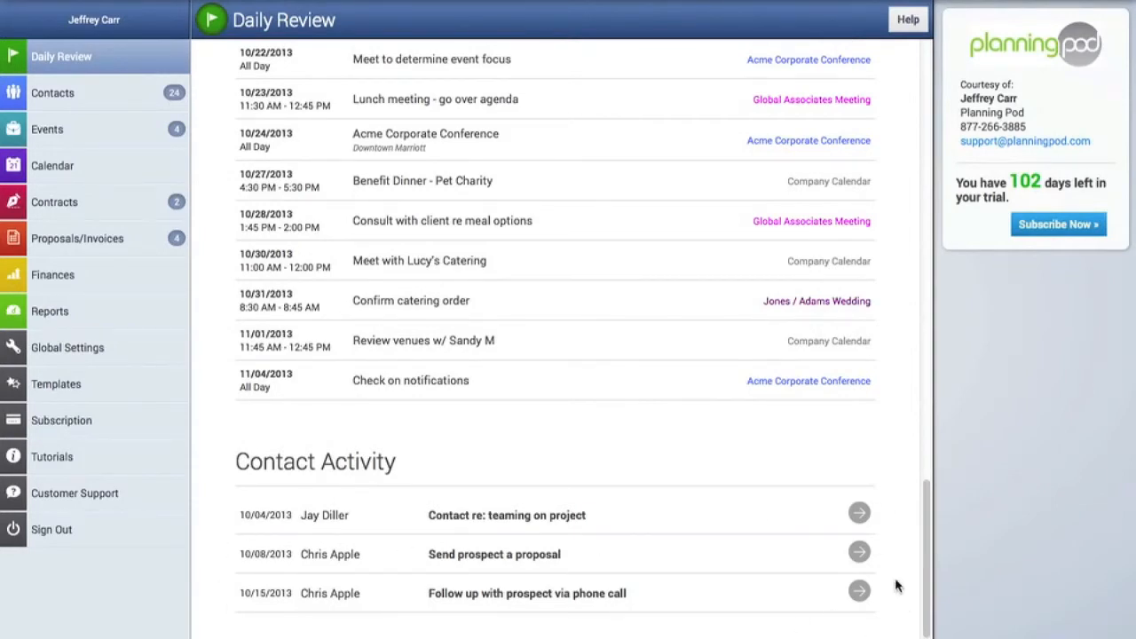
left_click(861, 553)
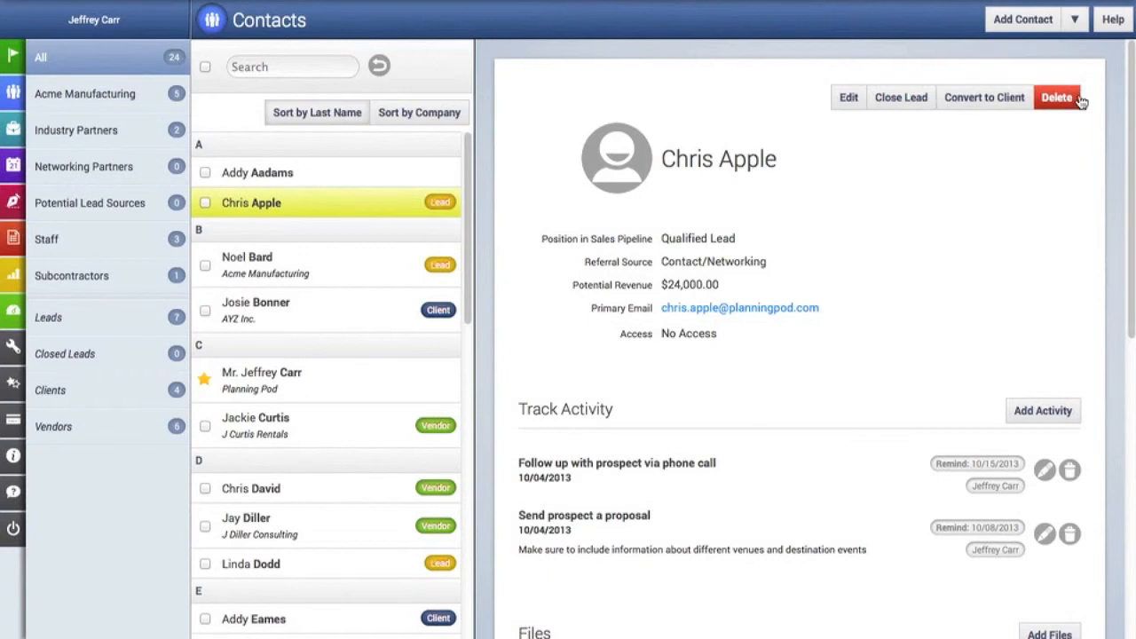
Convert the lead to a client and confirm the conversion
left_click(1004, 100)
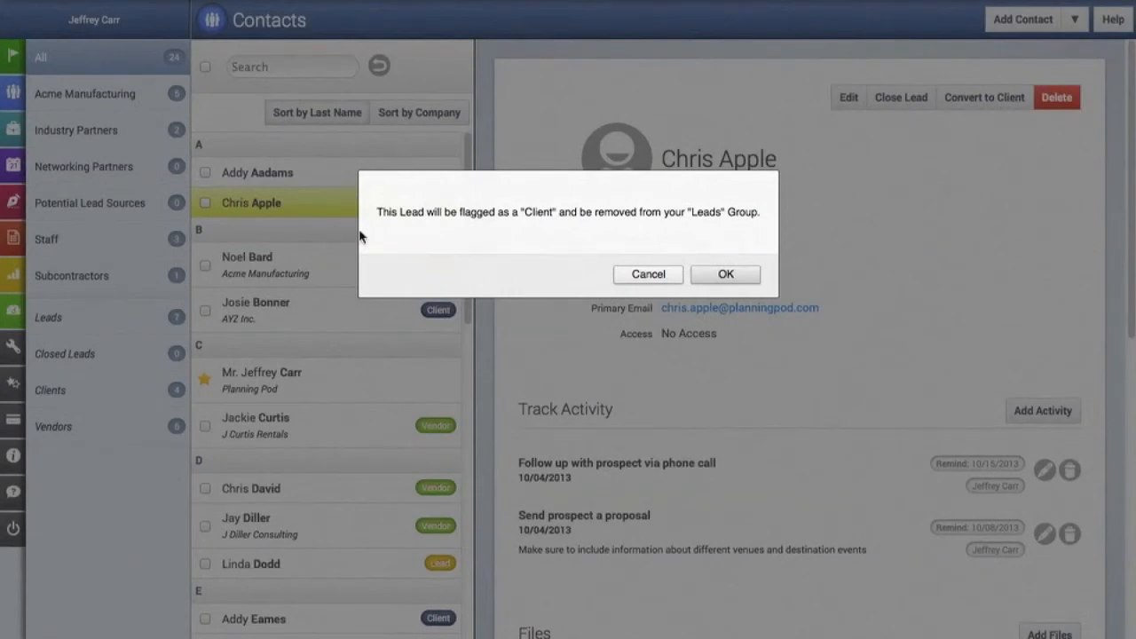
left_click(738, 275)
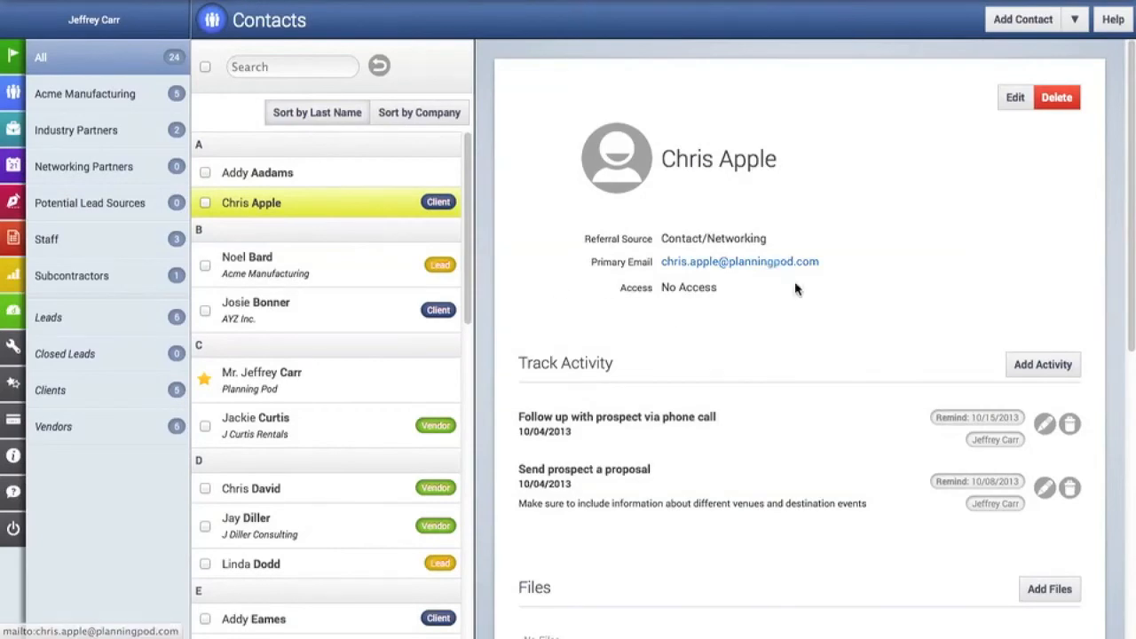
left_click(1080, 34)
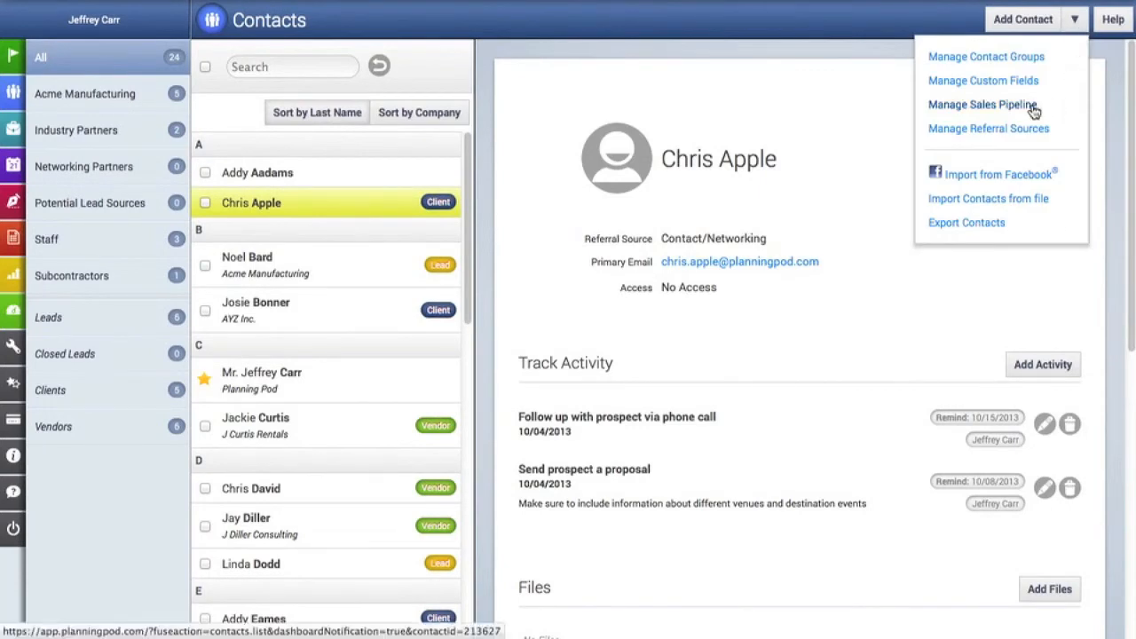
Rename the Incoming Prospect pipeline stage to 'New Lead' and save
left_click(982, 105)
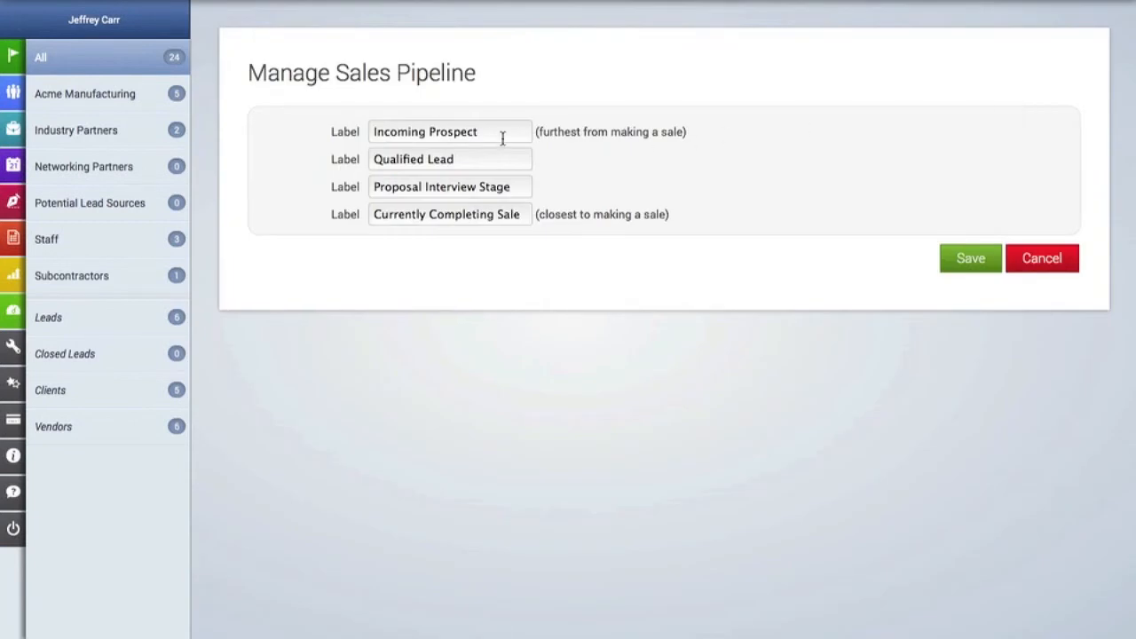
left_click_drag(502, 134, 296, 111)
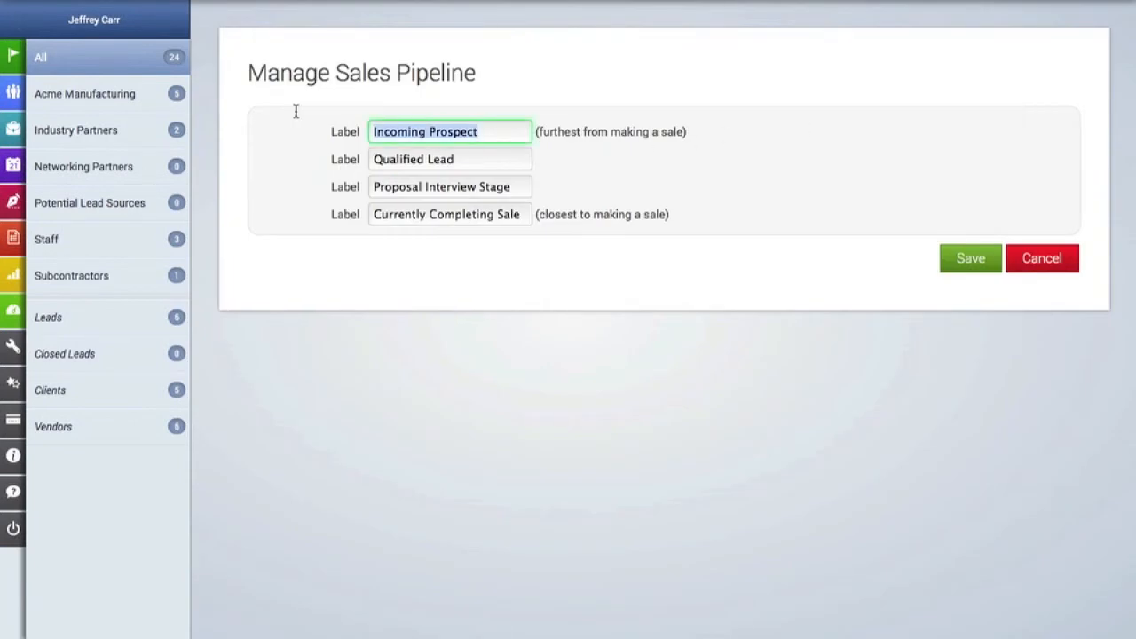
type("New Le")
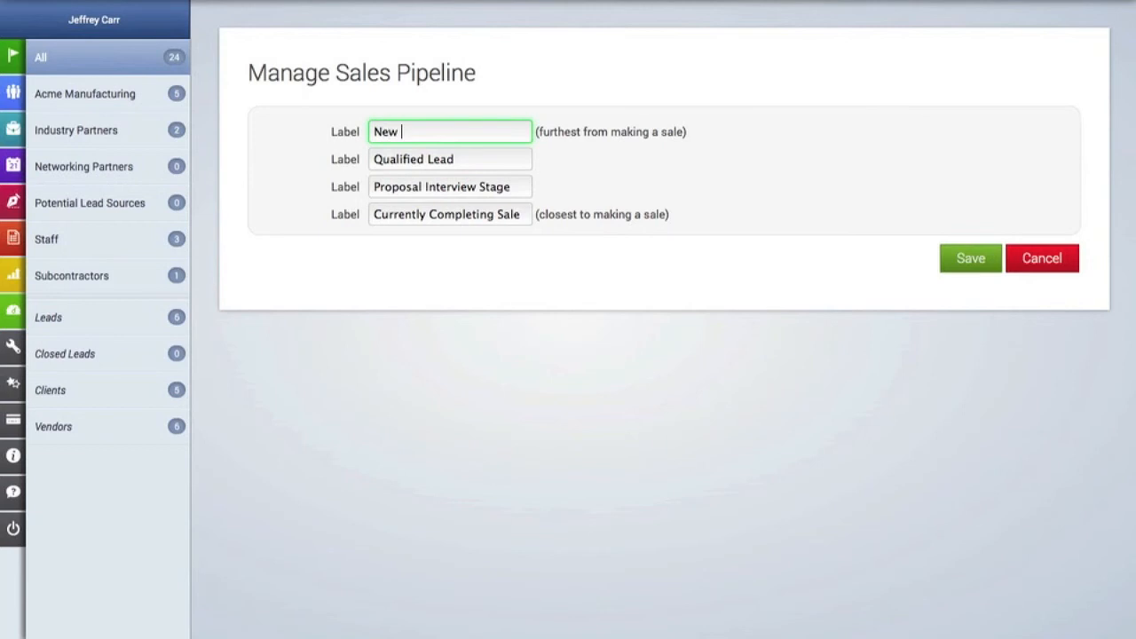
type("ad")
left_click(988, 274)
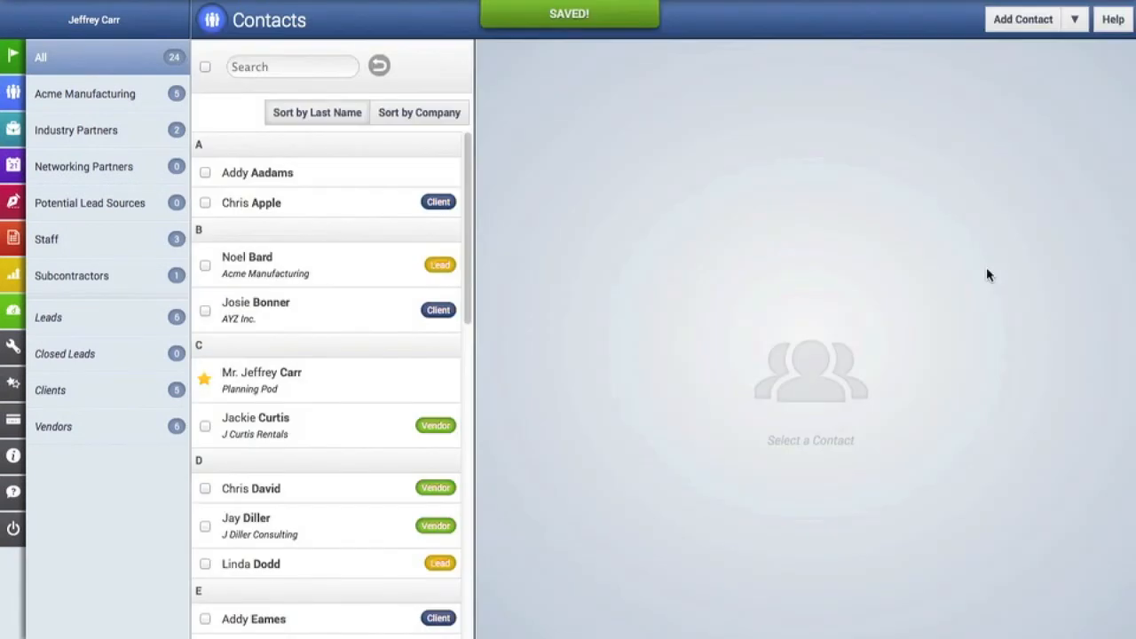
Add 'ABC Rentals' as a new referral source and save it
left_click(1075, 20)
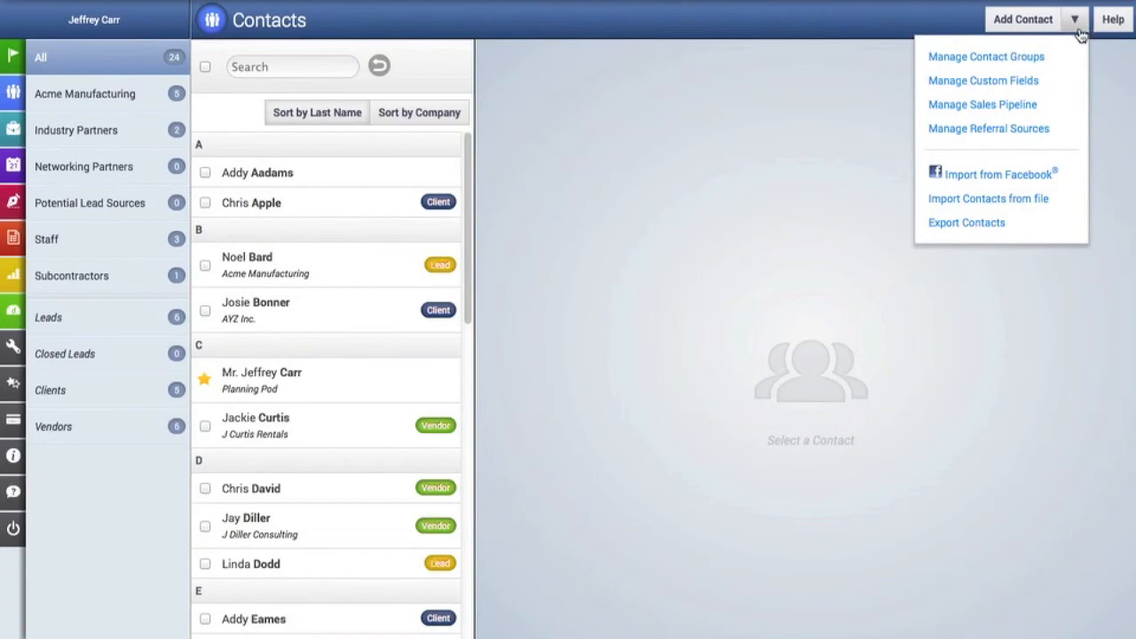
left_click(1045, 133)
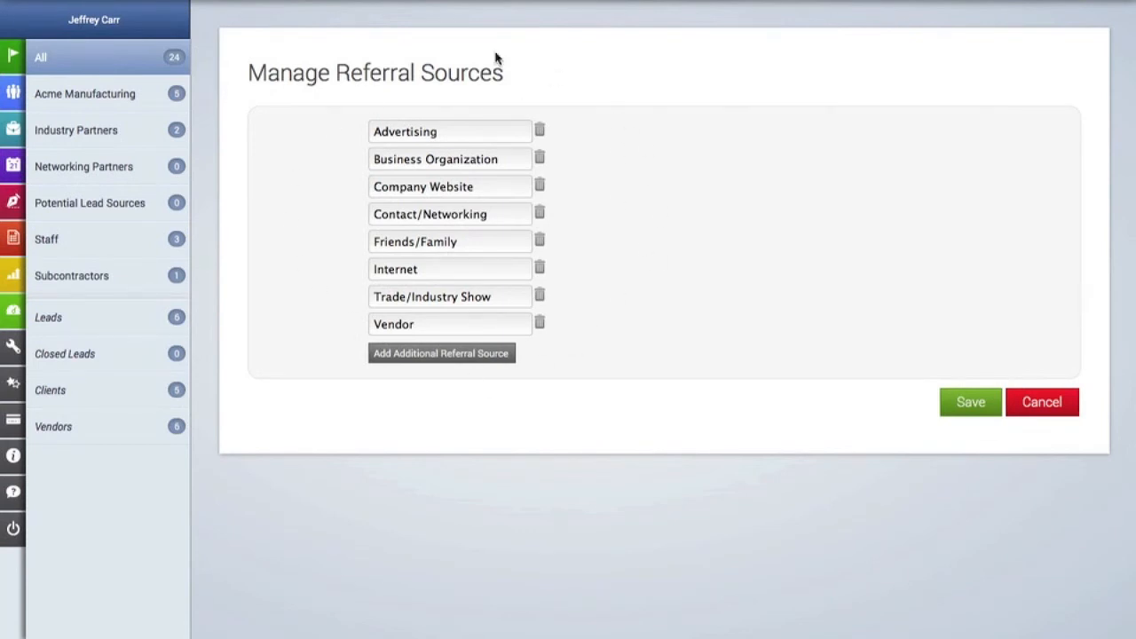
left_click(466, 356)
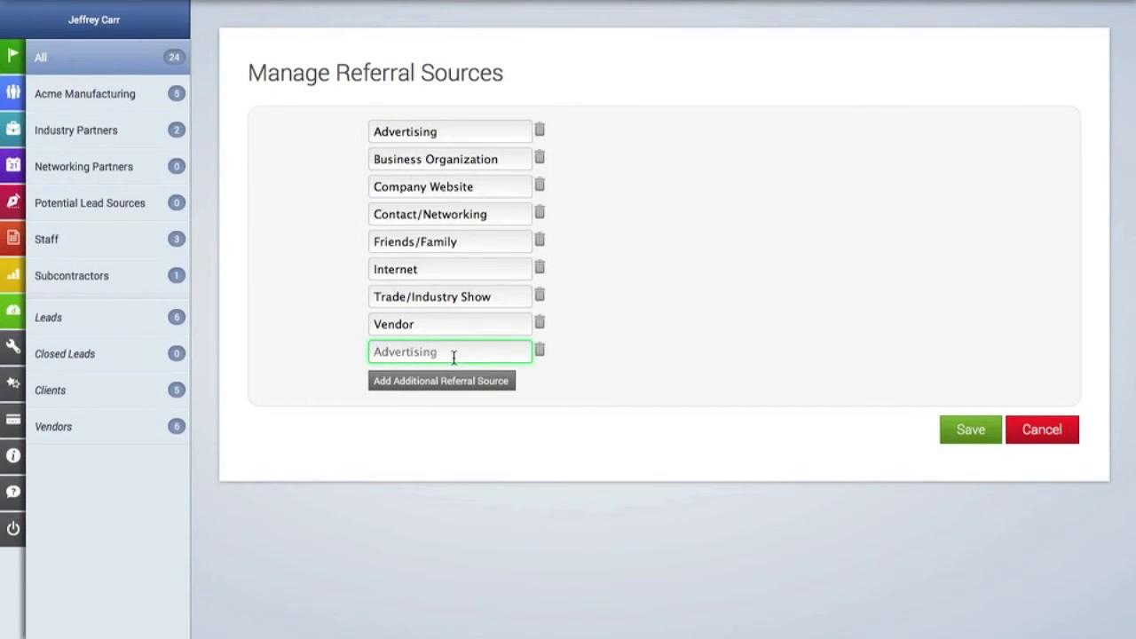
type("ABC Rental")
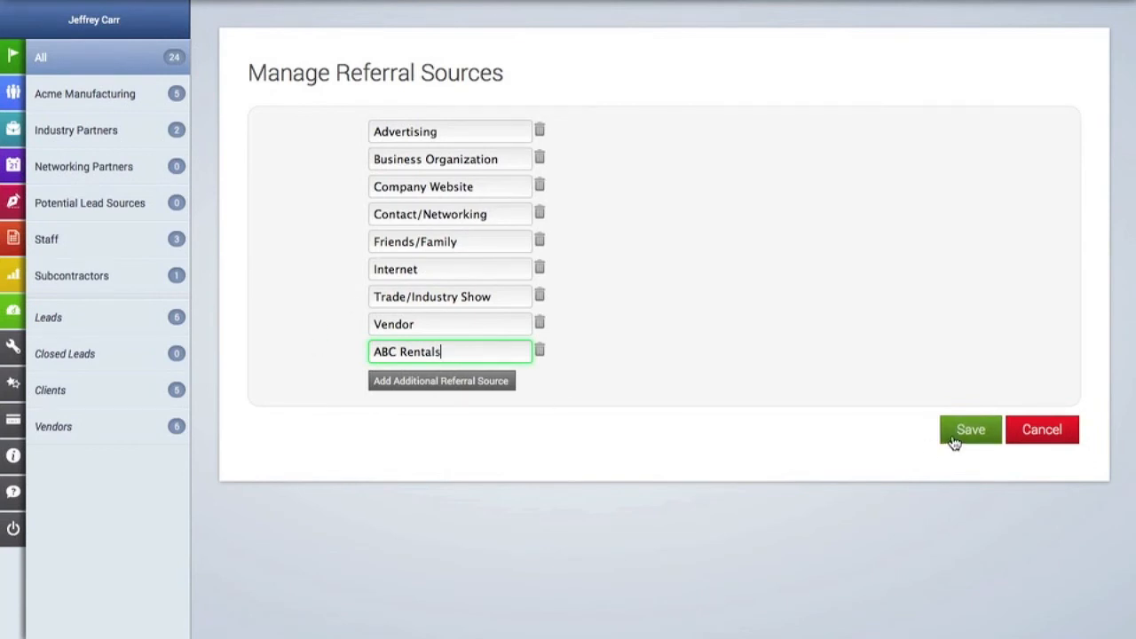
left_click(969, 430)
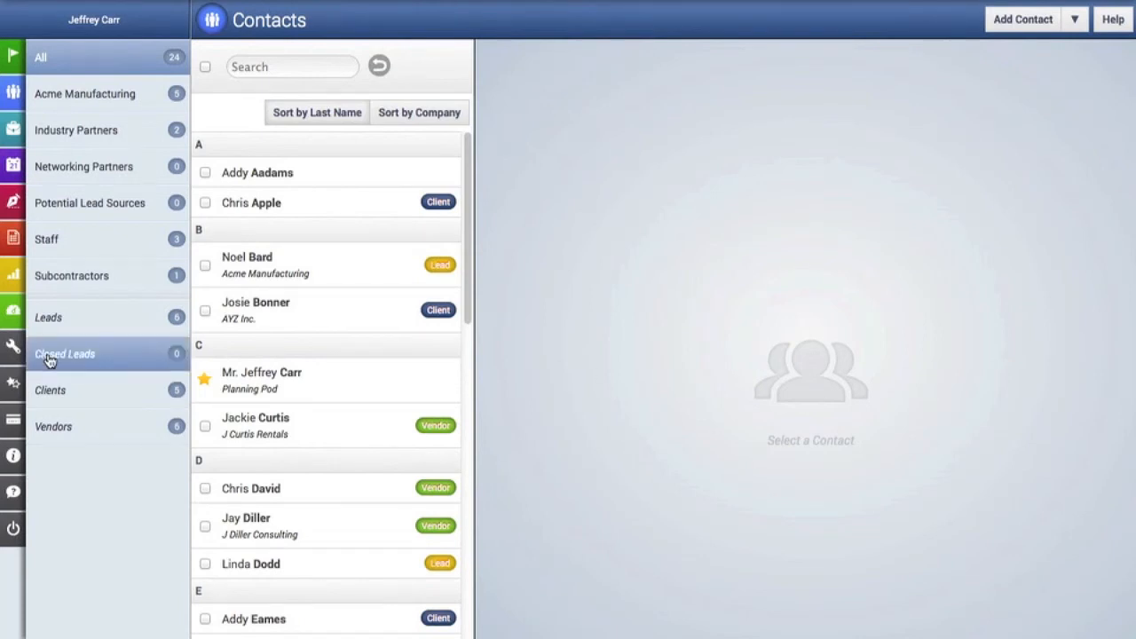
Go to Reports from the navigation bar to list the contact and lead tracking reports
mouse_move(10, 367)
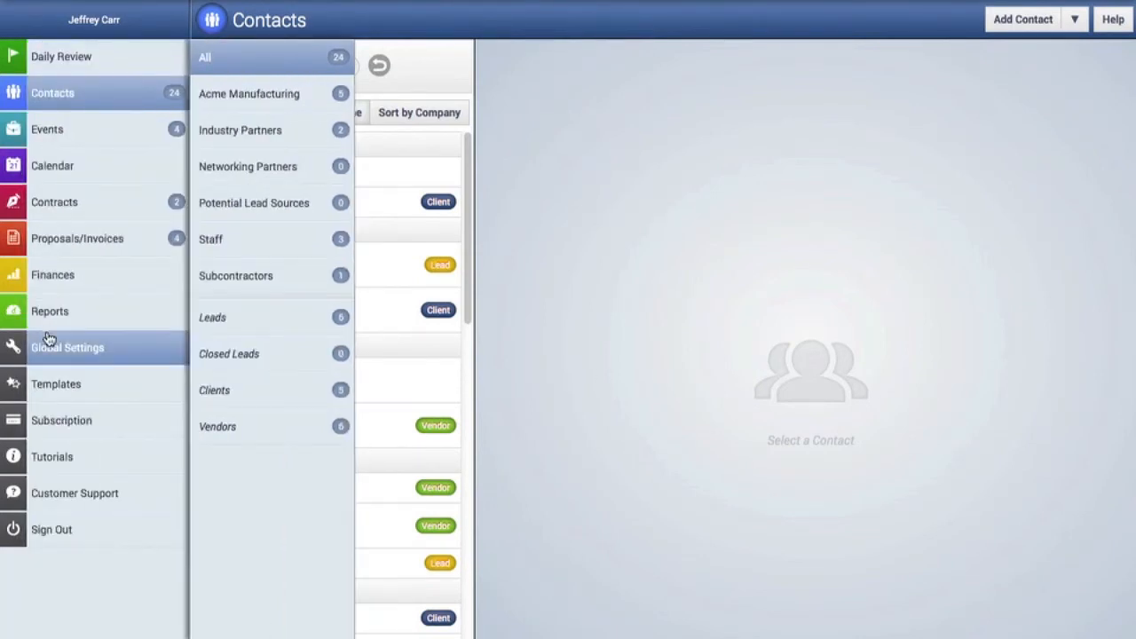
left_click(99, 318)
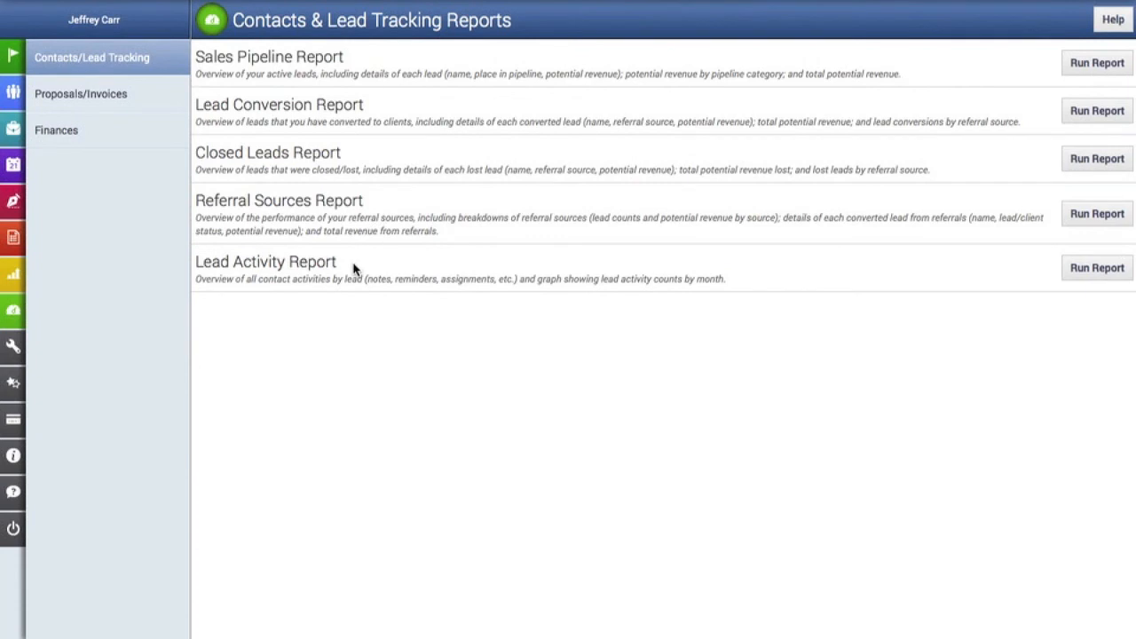
Run the Sales Pipeline Report, review its $217,000 total potential revenue, then return to Contacts
left_click(1076, 69)
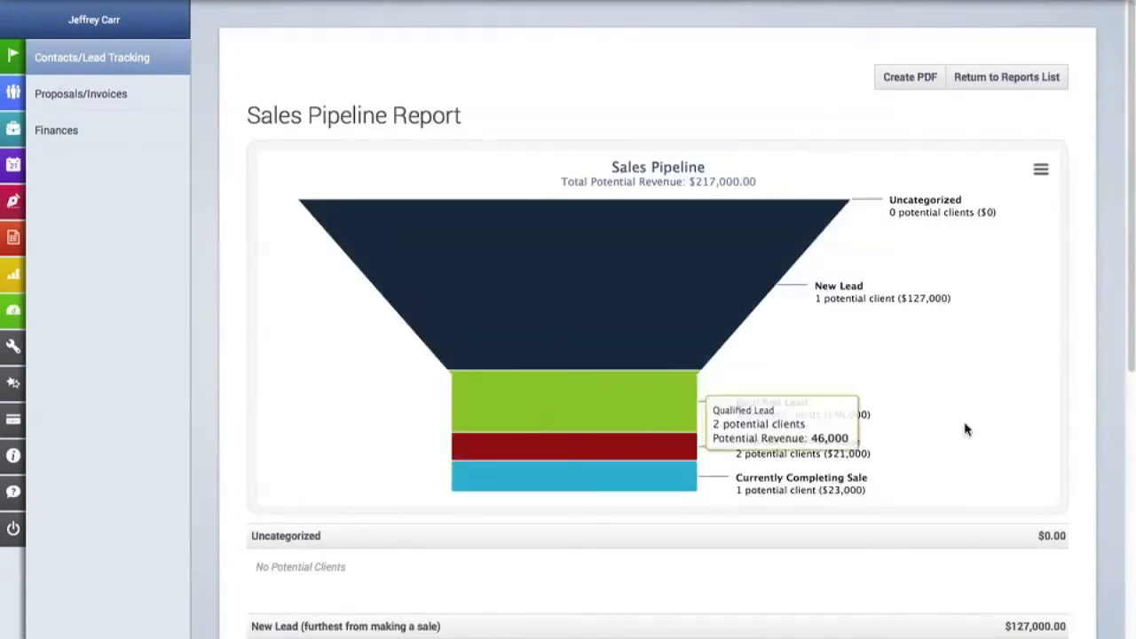
scroll(966, 430, "down", 5)
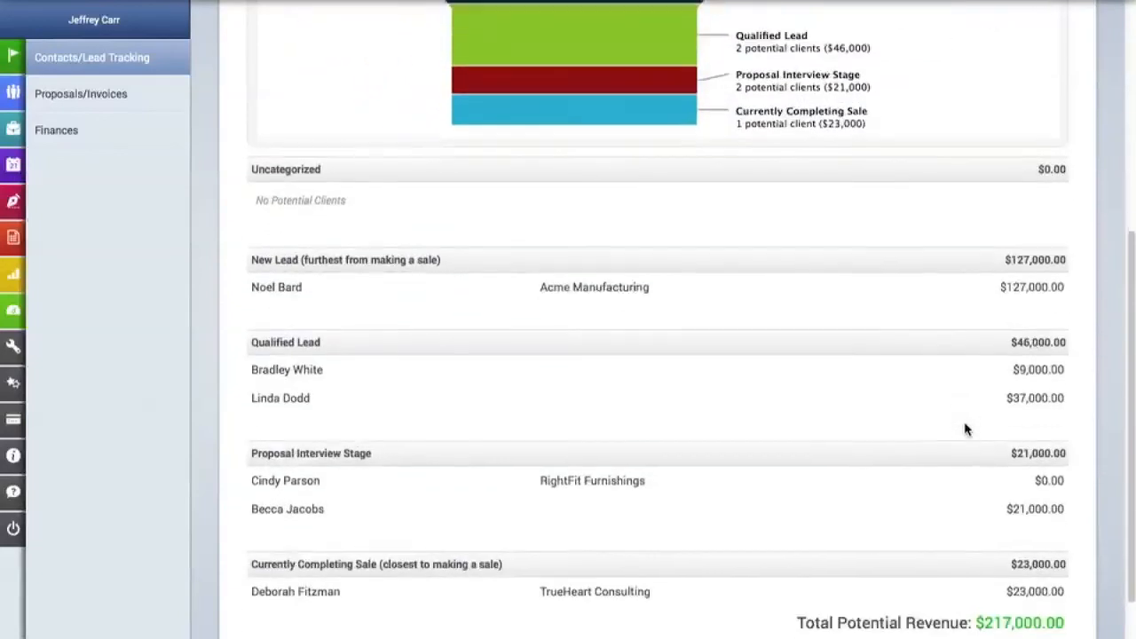
scroll(965, 429, "down", 1)
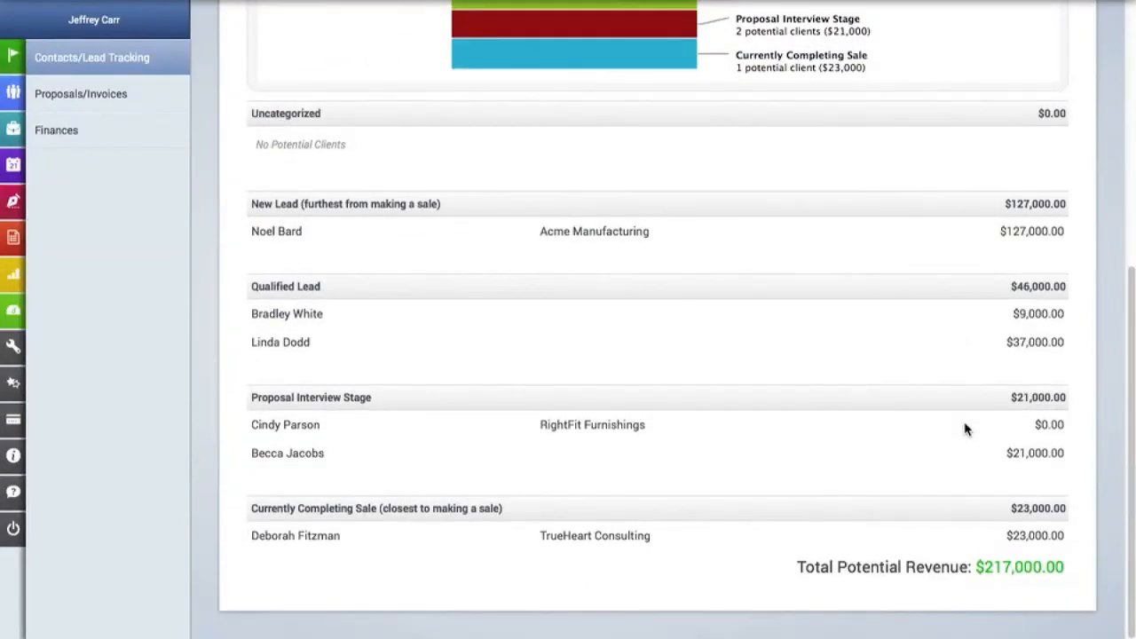
scroll(966, 430, "up", 6)
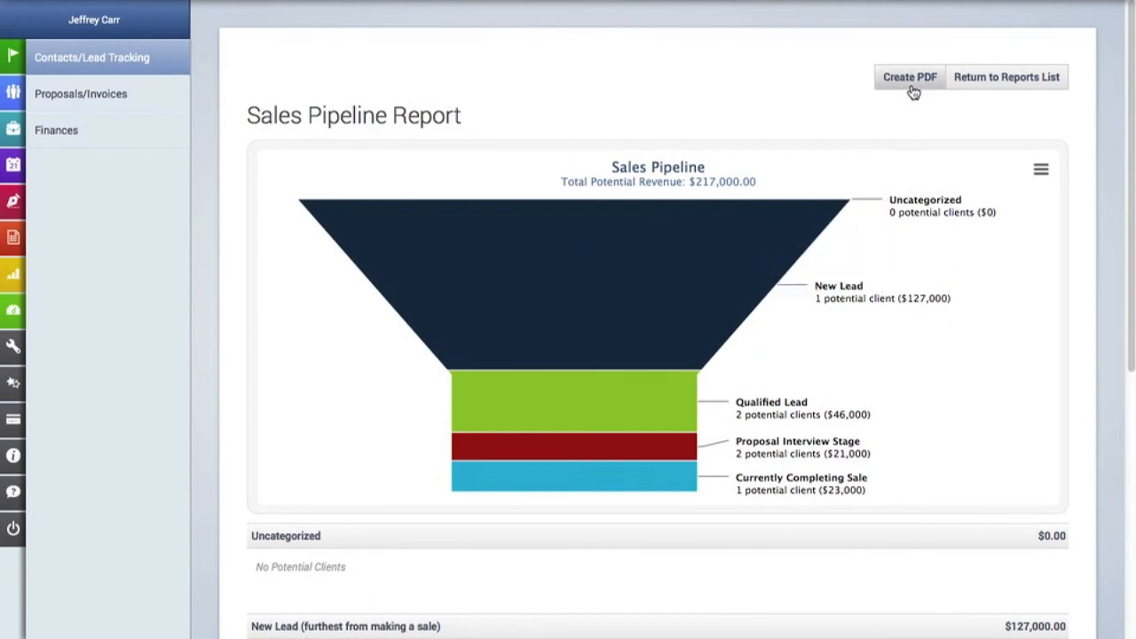
left_click(1007, 94)
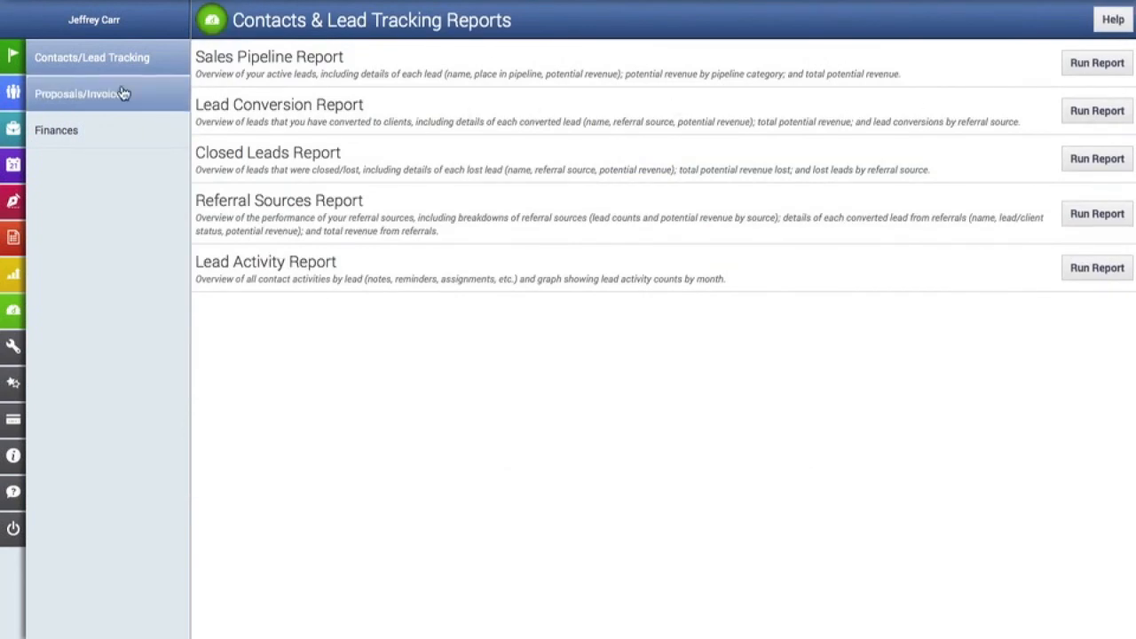
left_click(24, 94)
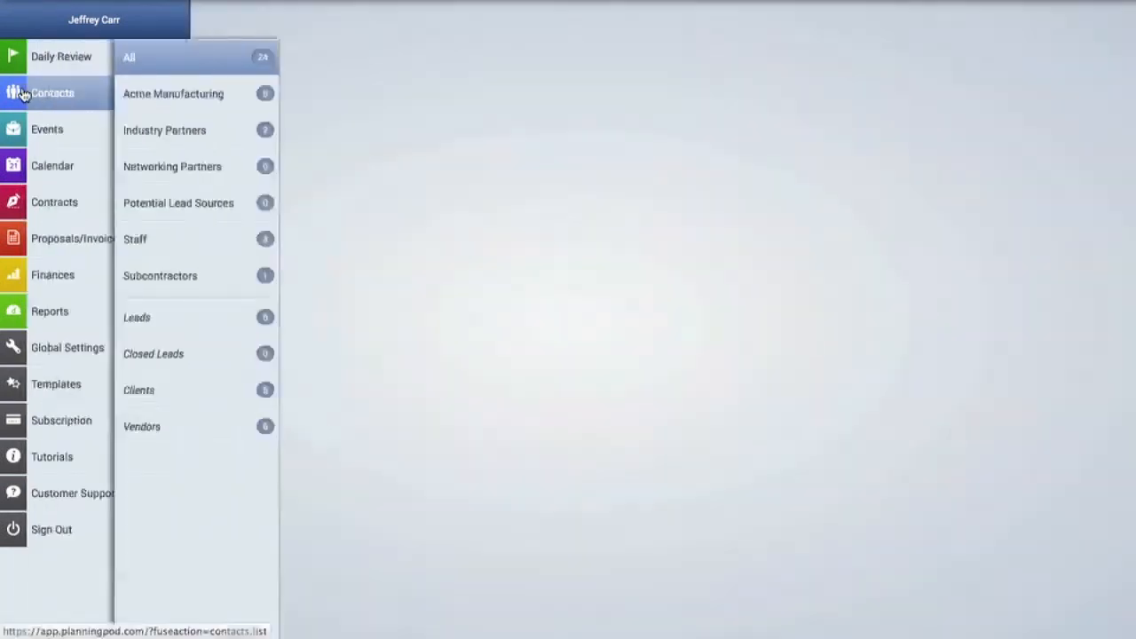